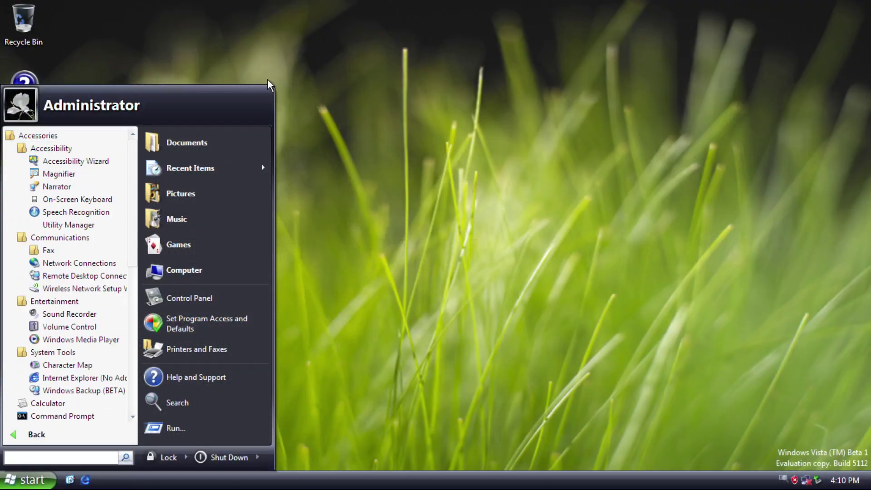
# Open the C:\Windows folder on Local Disk (C:) in an Explorer window
pyautogui.click(211, 269)
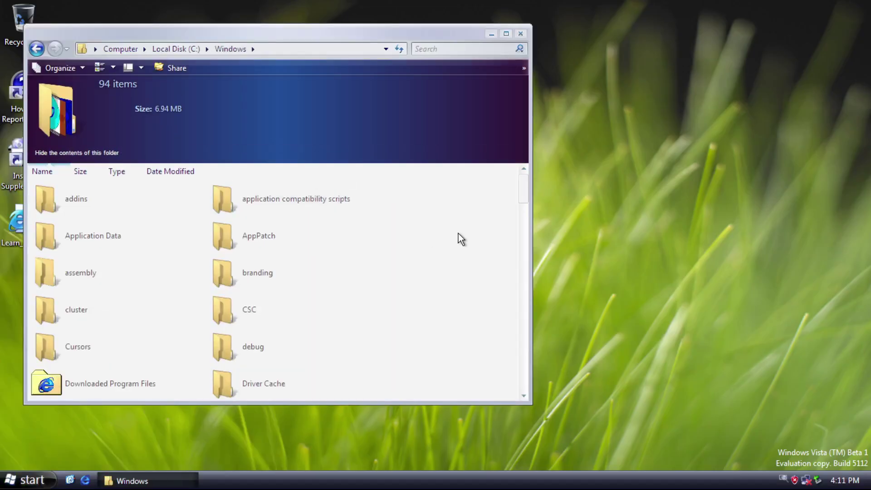
# Browse the Windows folder's subfolders, then sign in as Administrator with the account password
pyautogui.click(252, 48)
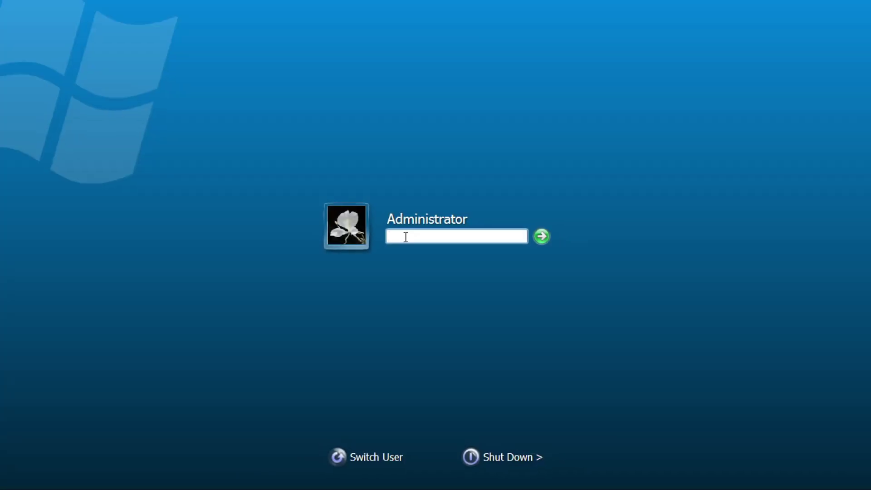
pyautogui.write('•')
pyautogui.press('Return')
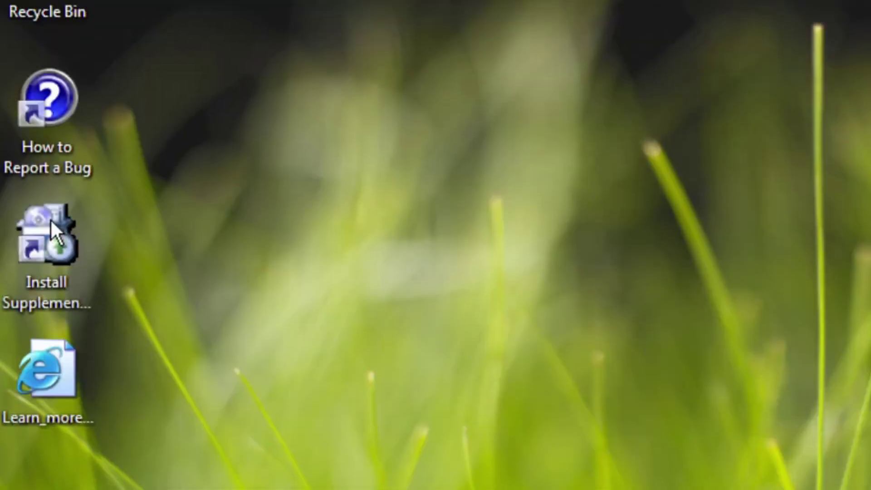
pyautogui.click(51, 219)
pyautogui.click(68, 356)
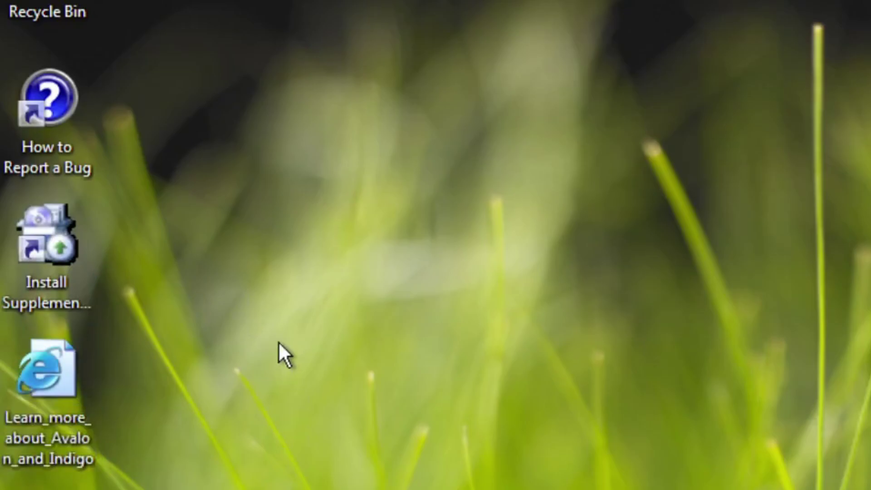
pyautogui.click(76, 256)
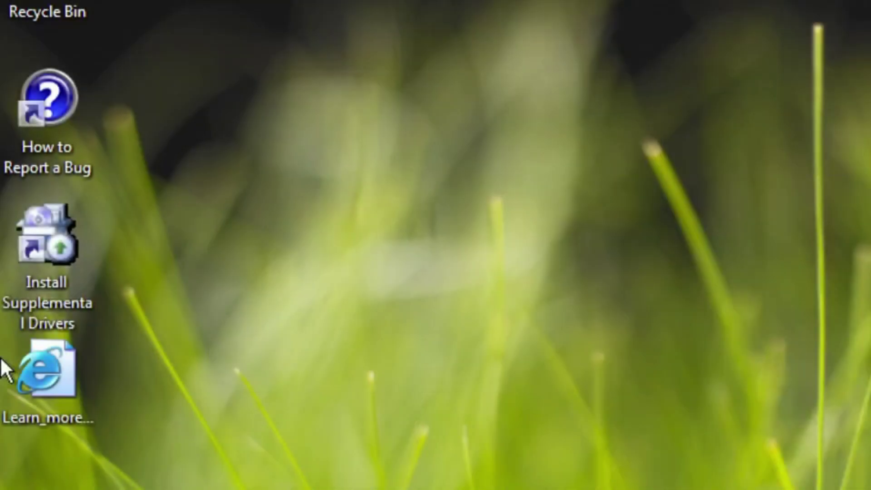
pyautogui.click(28, 373)
pyautogui.doubleClick(28, 374)
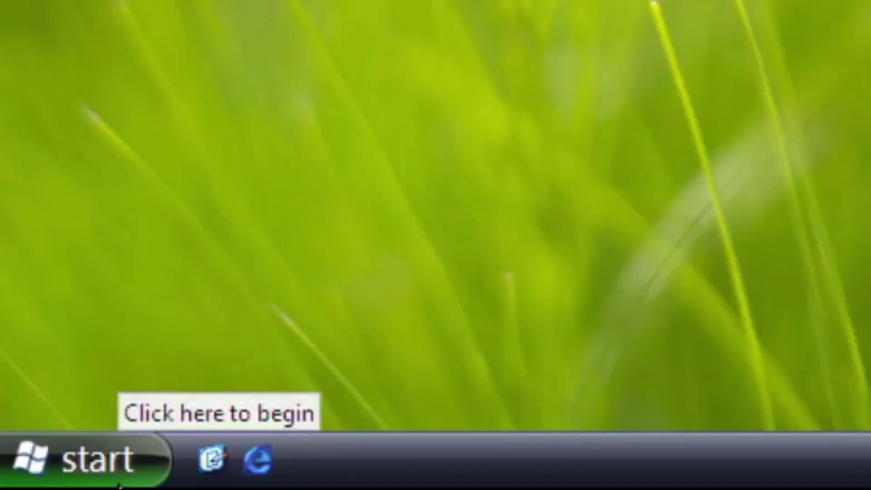
# Open the Start menu listing Internet Explorer, Paint and Calculator
pyautogui.click(45, 479)
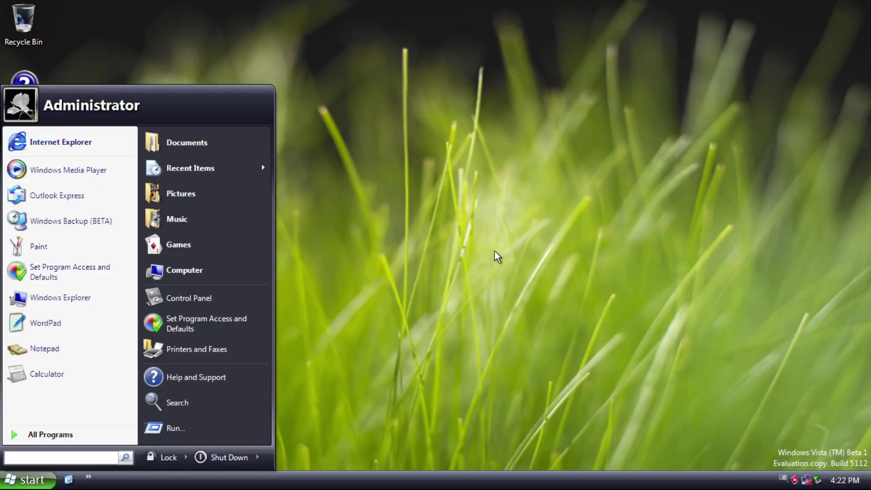
# Open Help and Support maximized and read the 'Making older programs run in Longhorn' topic
pyautogui.click(217, 381)
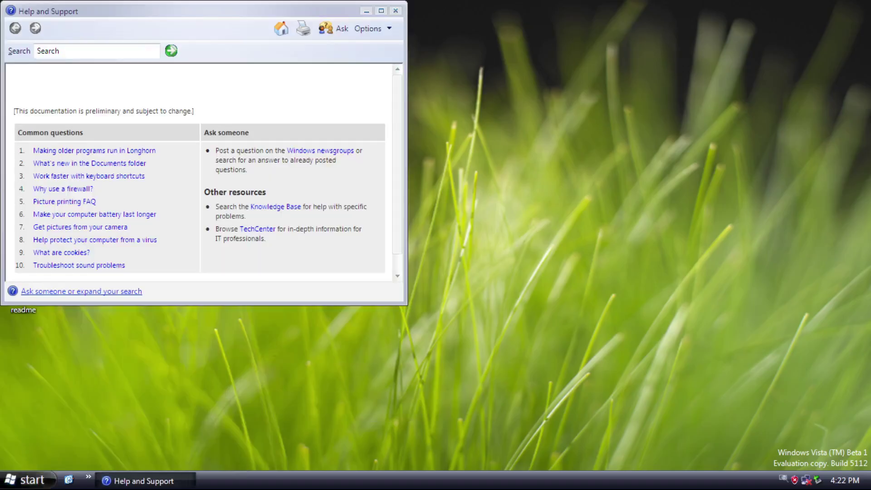
pyautogui.doubleClick(378, 12)
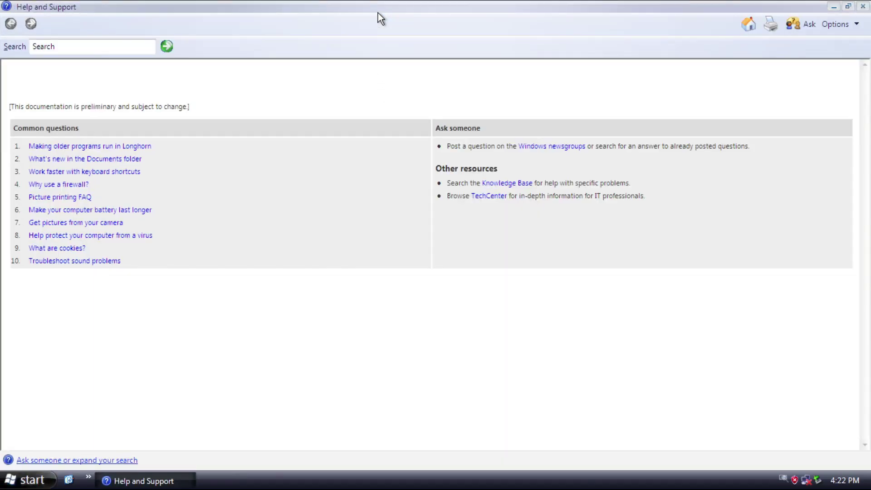
pyautogui.click(109, 149)
pyautogui.click(104, 205)
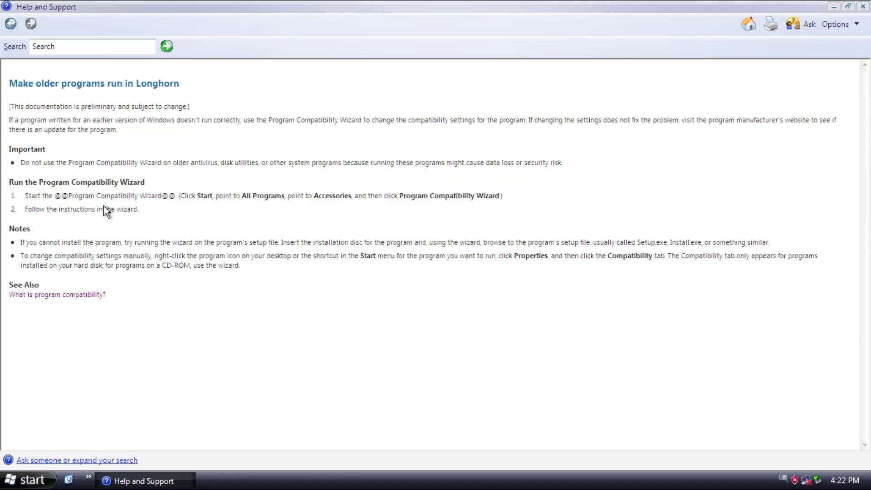
# Read the Picture printing FAQ's expanded questions, then return to Common questions
pyautogui.click(11, 23)
pyautogui.click(69, 200)
pyautogui.click(89, 140)
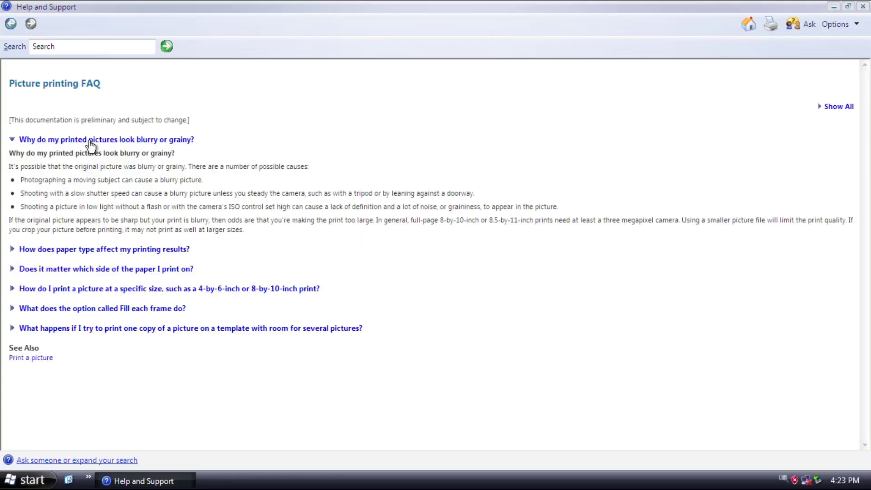
pyautogui.click(109, 288)
pyautogui.click(111, 361)
pyautogui.click(114, 269)
pyautogui.hotkey('alt', 'Left')
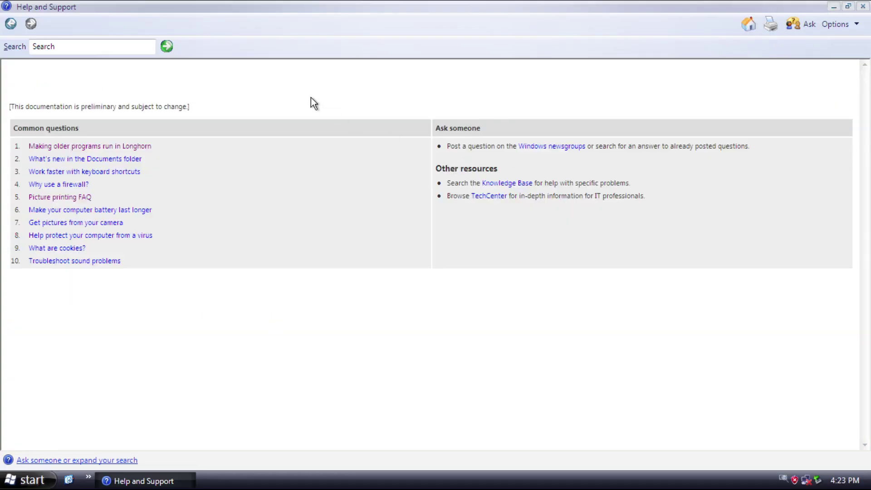
# Search help for 'games' and read the Add a game and Space Cadet Pinball tips topics
pyautogui.click(146, 45)
pyautogui.write('games')
pyautogui.press('Return')
pyautogui.click(97, 106)
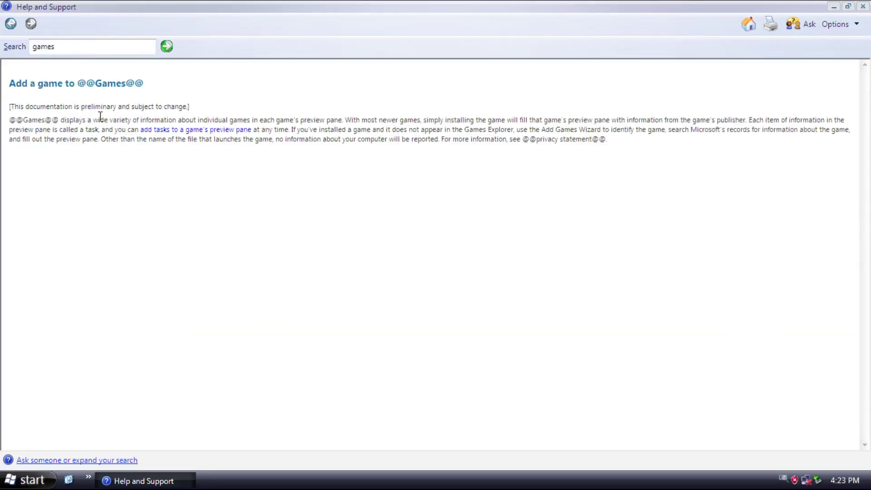
pyautogui.click(11, 23)
pyautogui.click(64, 301)
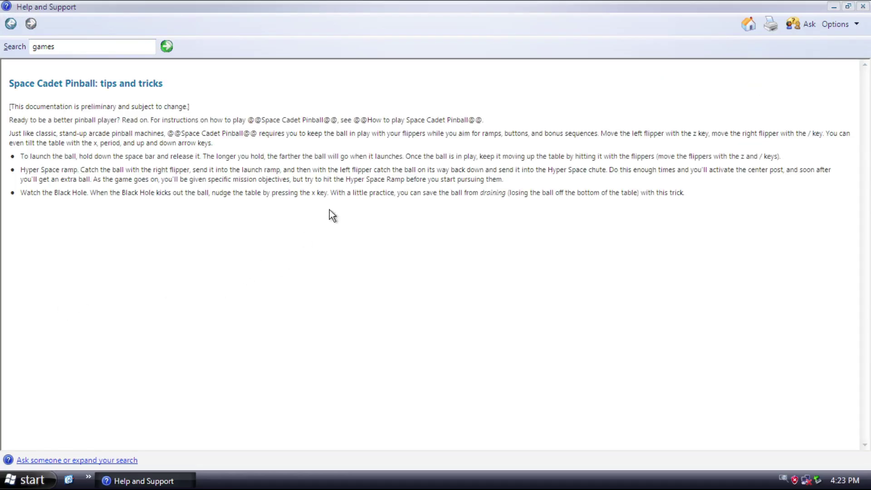
pyautogui.moveTo(247, 119); pyautogui.dragTo(338, 119)
# Return to the help home page and open the help Options list
pyautogui.click(365, 262)
pyautogui.click(748, 24)
pyautogui.click(835, 25)
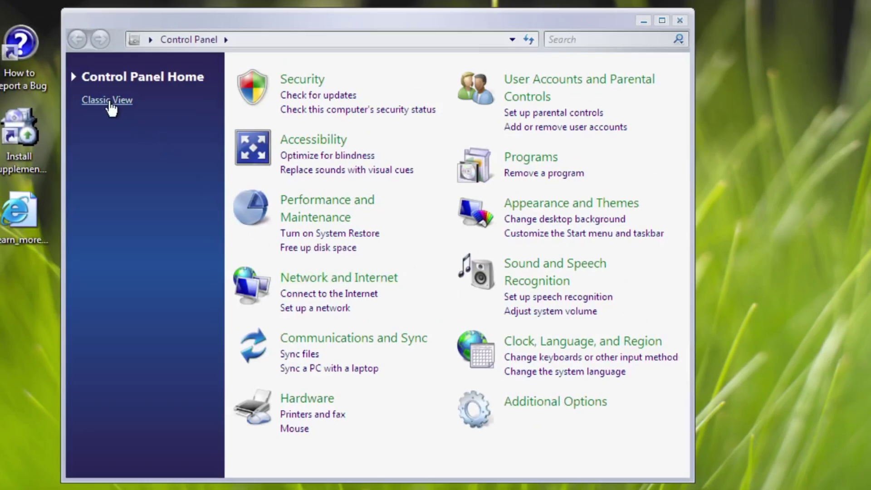
# Switch Control Panel to Classic View, maximize it, and open the installed programs list
pyautogui.click(109, 103)
pyautogui.click(661, 20)
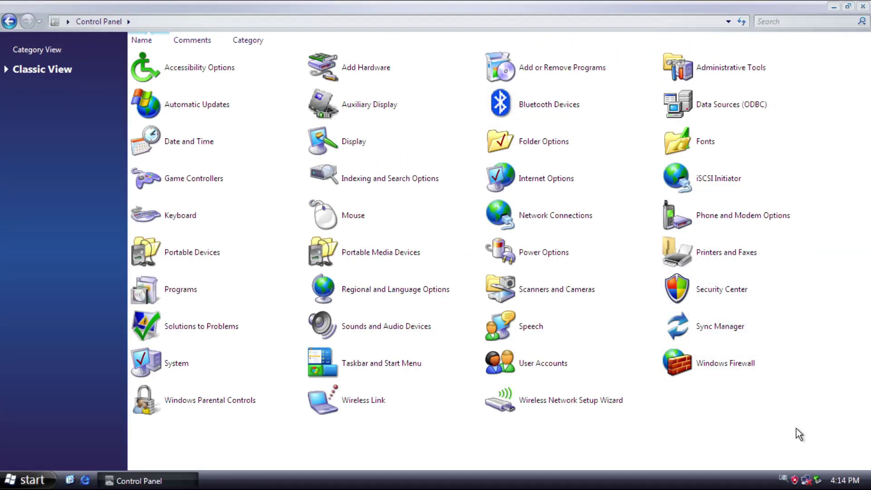
pyautogui.doubleClick(553, 70)
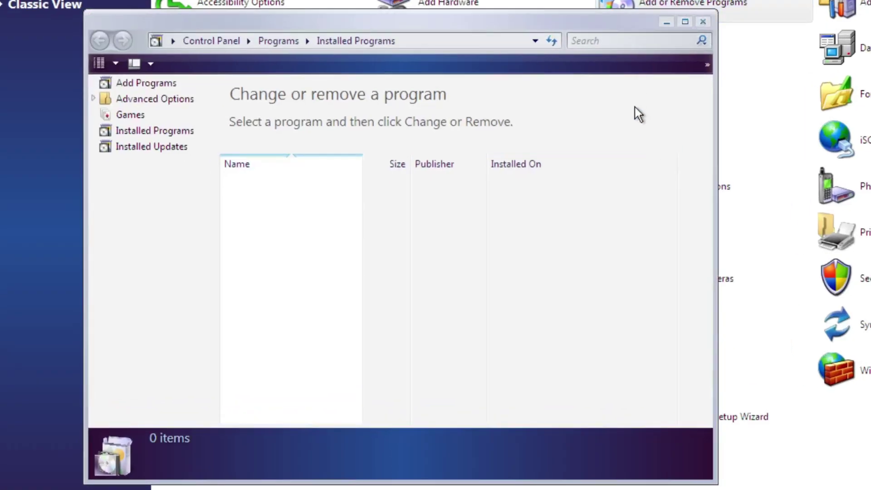
# Browse Add Programs, file association settings, and Set Program Access and Defaults without changes
pyautogui.click(261, 42)
pyautogui.click(525, 314)
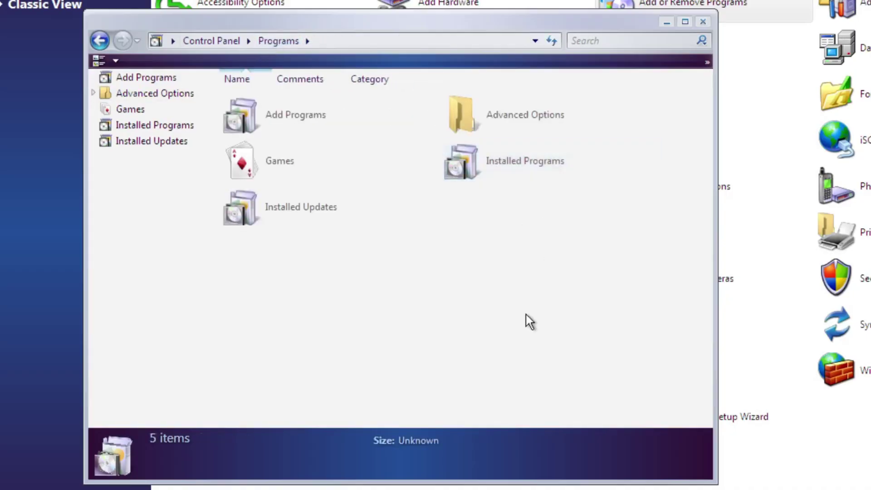
pyautogui.click(141, 78)
pyautogui.click(94, 99)
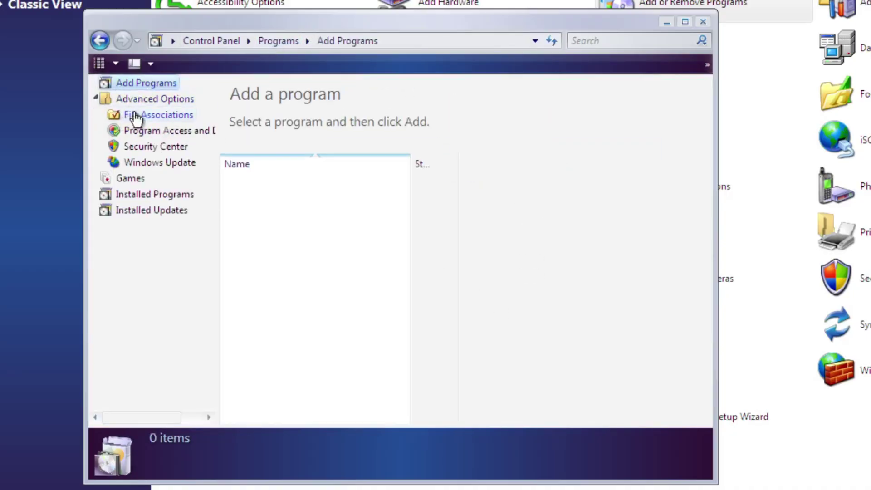
pyautogui.click(144, 116)
pyautogui.click(277, 356)
pyautogui.click(116, 129)
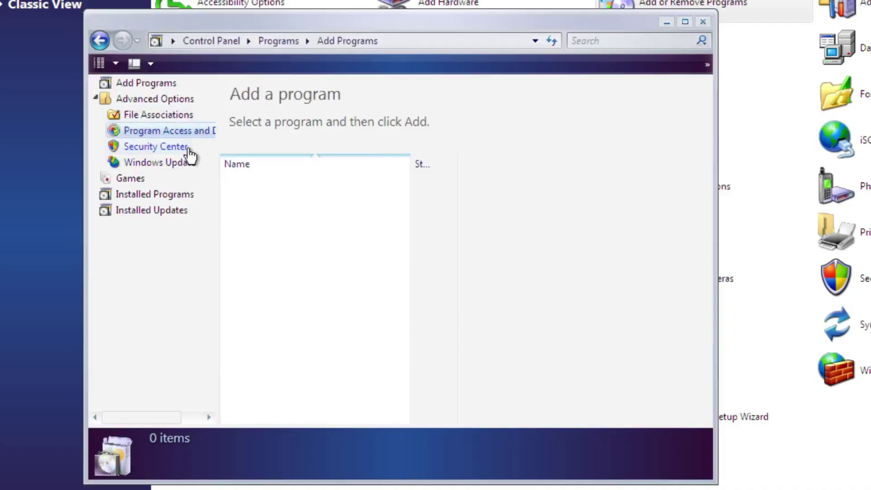
pyautogui.click(822, 449)
# View Security Center, close it, and open the Games page
pyautogui.click(155, 146)
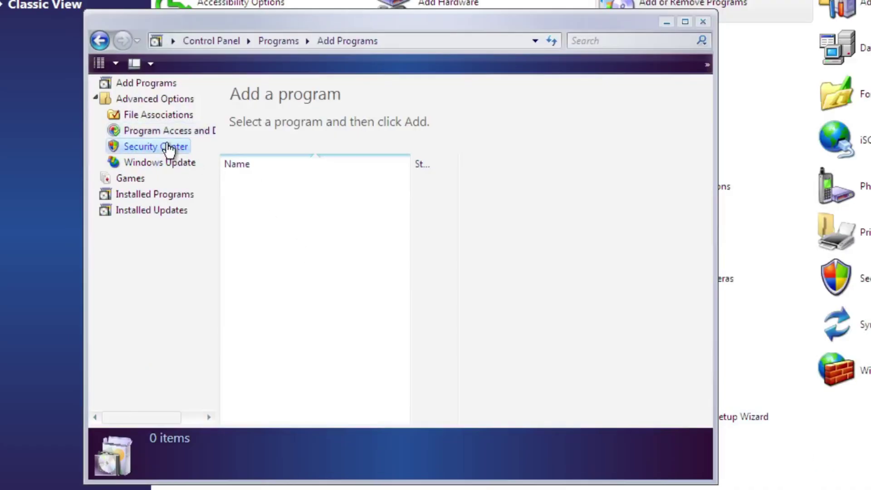
pyautogui.click(817, 3)
pyautogui.click(130, 178)
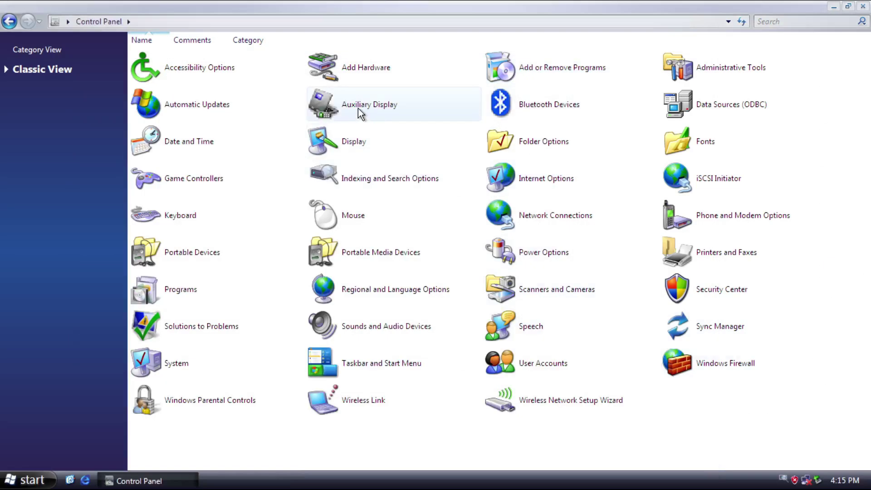
# Review the Auxiliary Display's display settings and programs list
pyautogui.doubleClick(358, 108)
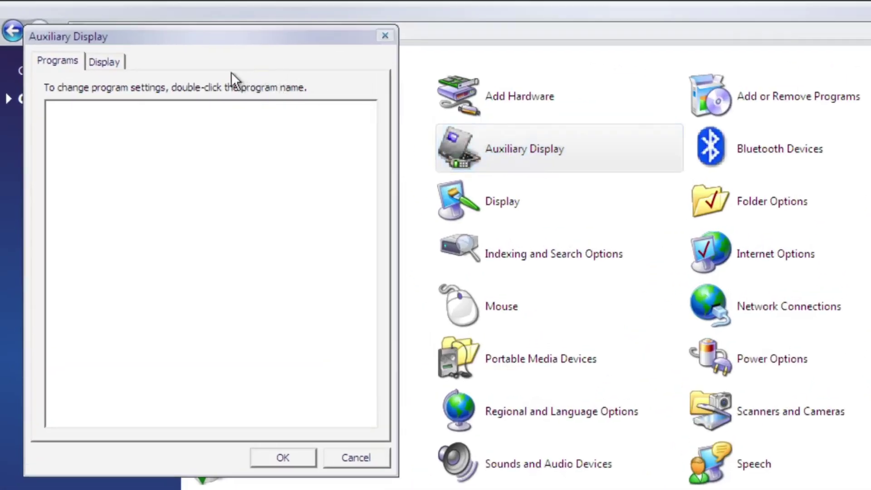
pyautogui.click(92, 68)
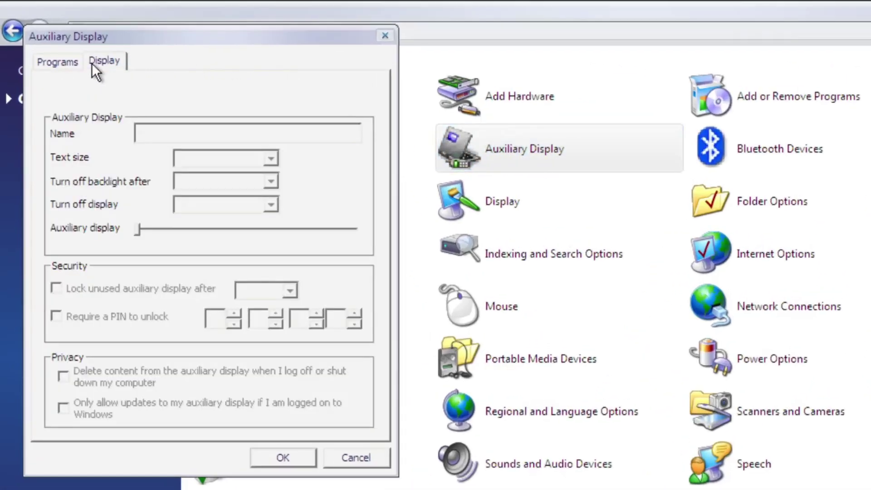
pyautogui.click(73, 61)
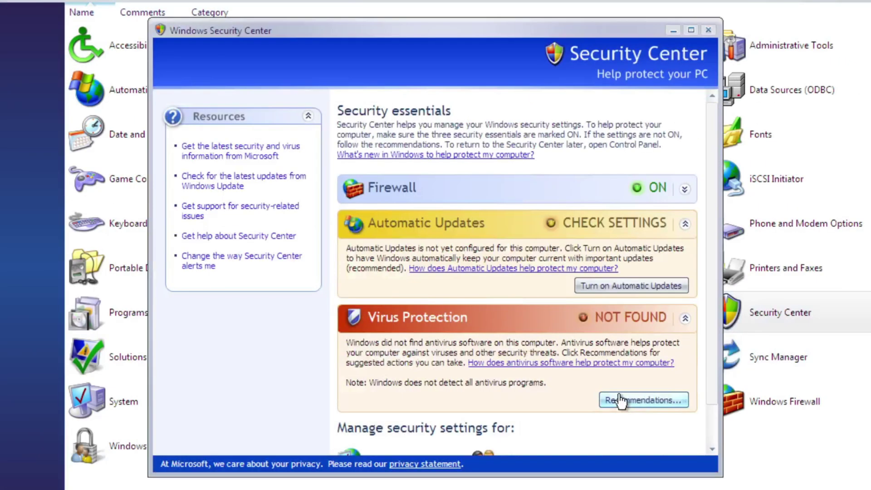
# Close Security Center and check for new solutions in Solutions to Problems
pyautogui.click(708, 27)
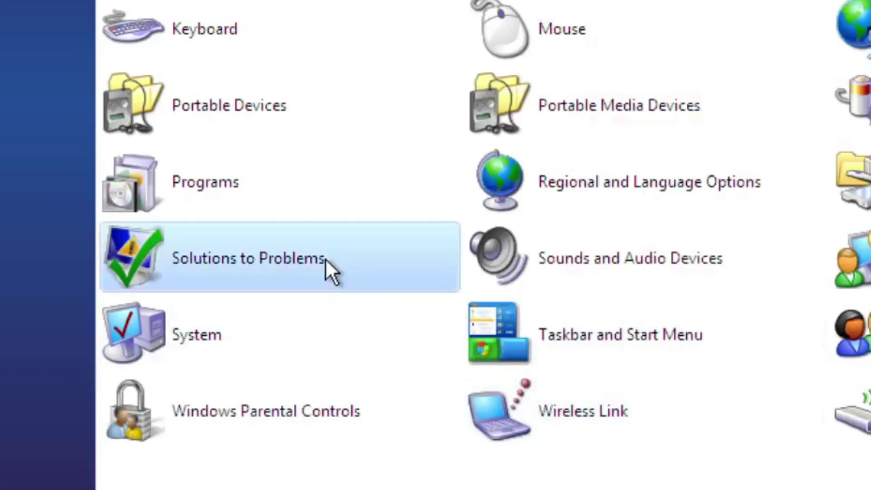
pyautogui.doubleClick(325, 257)
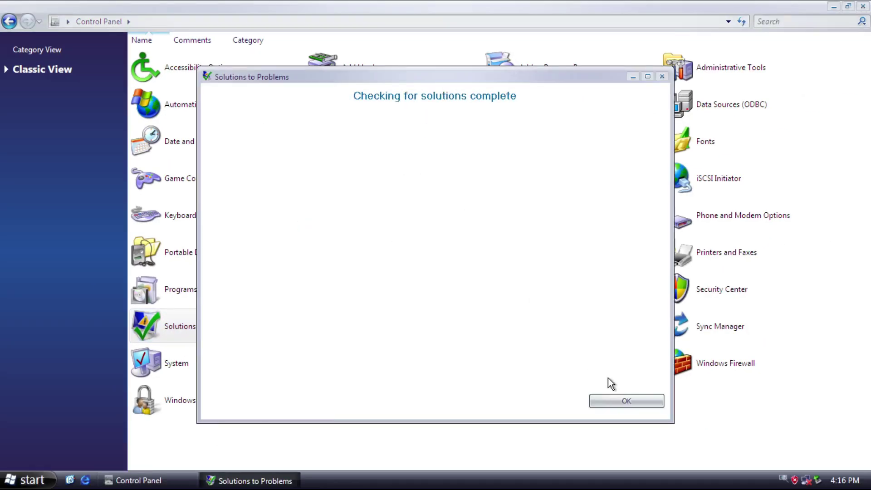
pyautogui.click(621, 401)
pyautogui.click(287, 127)
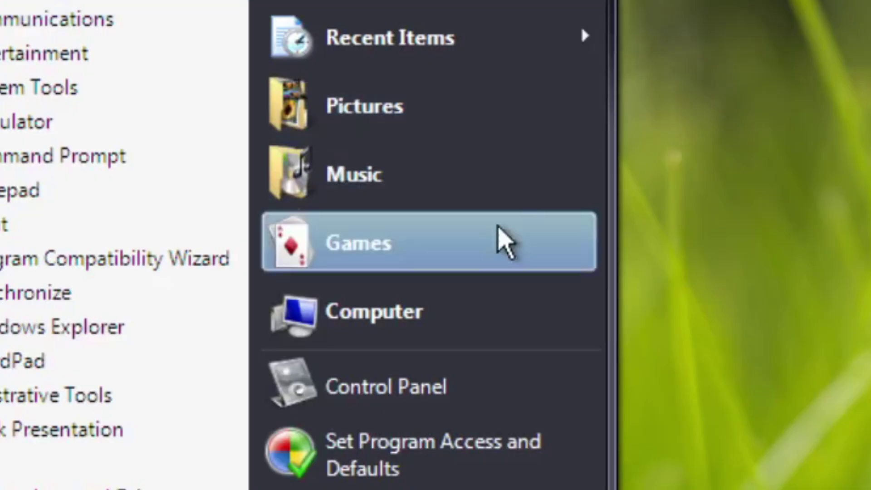
# Launch an Easy Spider Solitaire game and move the 2♠, then the 3♠-2♠ run onto 4♠
pyautogui.click(506, 241)
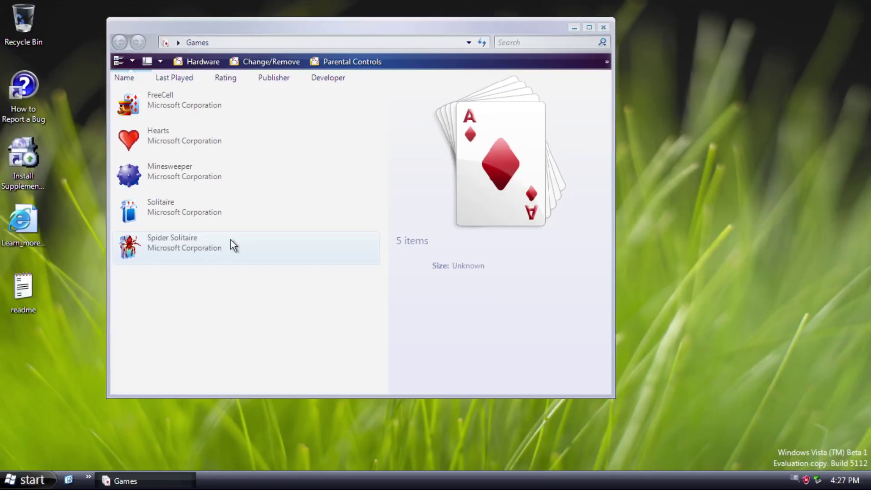
pyautogui.doubleClick(250, 285)
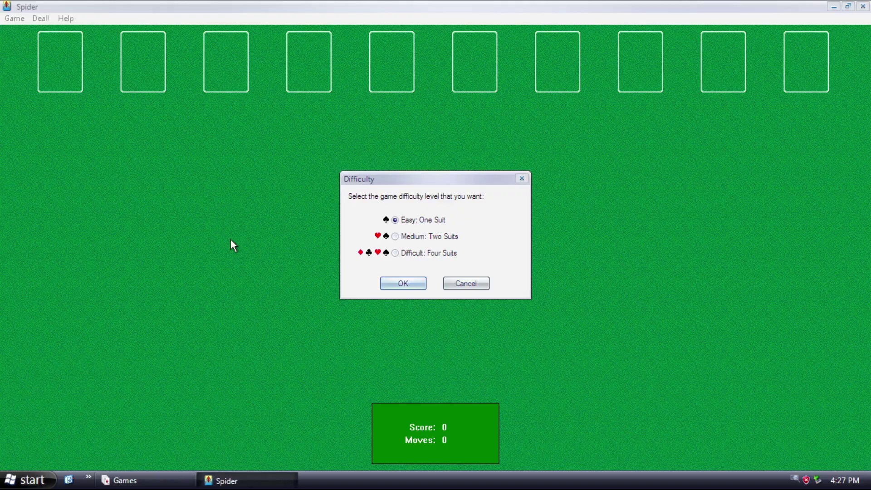
pyautogui.click(394, 284)
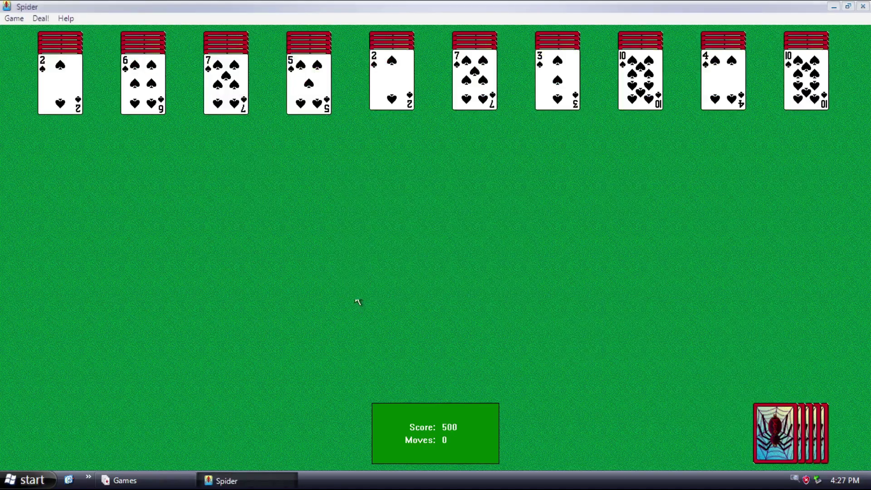
pyautogui.moveTo(375, 93); pyautogui.dragTo(552, 104)
pyautogui.moveTo(563, 59); pyautogui.dragTo(303, 84)
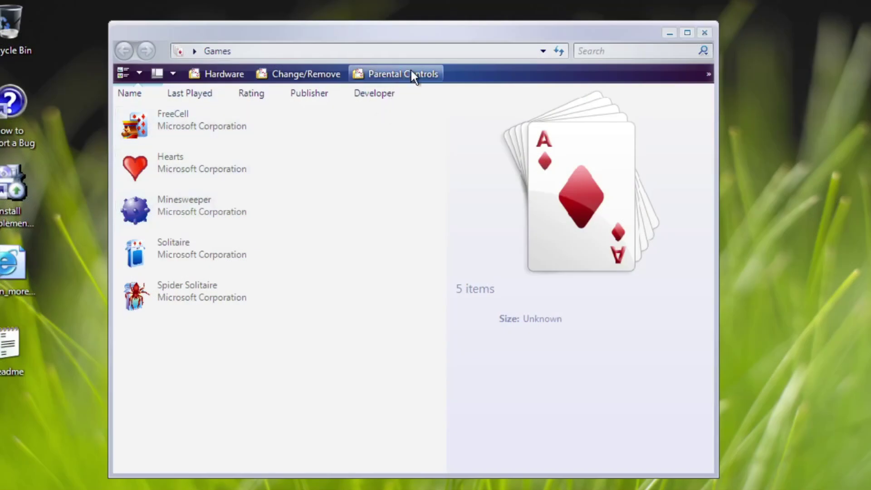
# Open games parental controls for the limited user account and turn on Activity Reporting
pyautogui.click(412, 74)
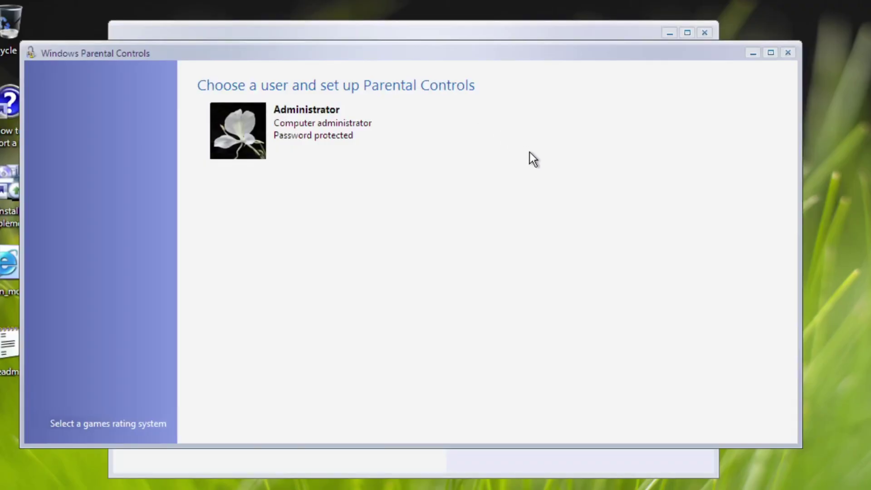
pyautogui.click(117, 421)
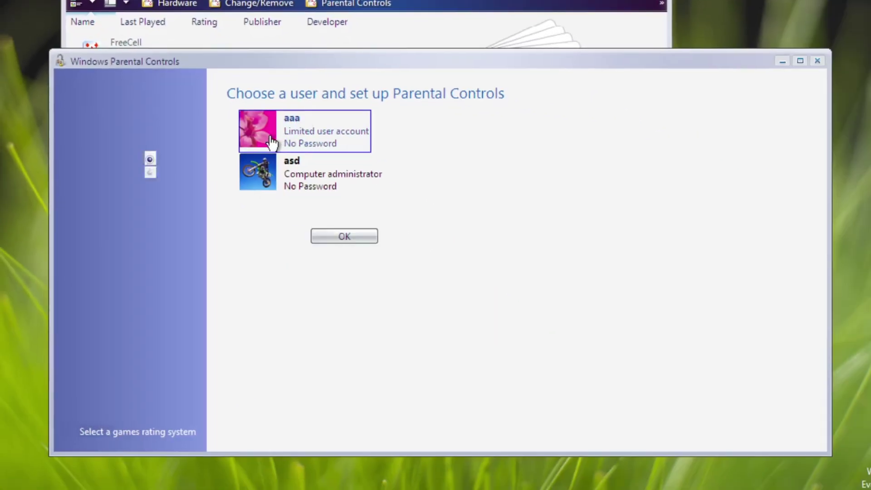
pyautogui.click(412, 227)
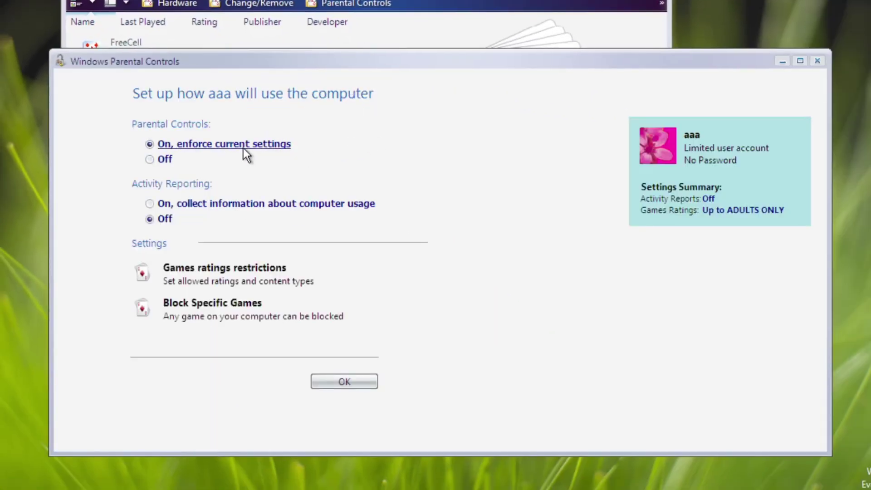
pyautogui.click(208, 203)
# Set the allowed games rating to Teen
pyautogui.click(223, 282)
pyautogui.moveTo(812, 171); pyautogui.dragTo(826, 160)
pyautogui.click(134, 292)
pyautogui.click(135, 246)
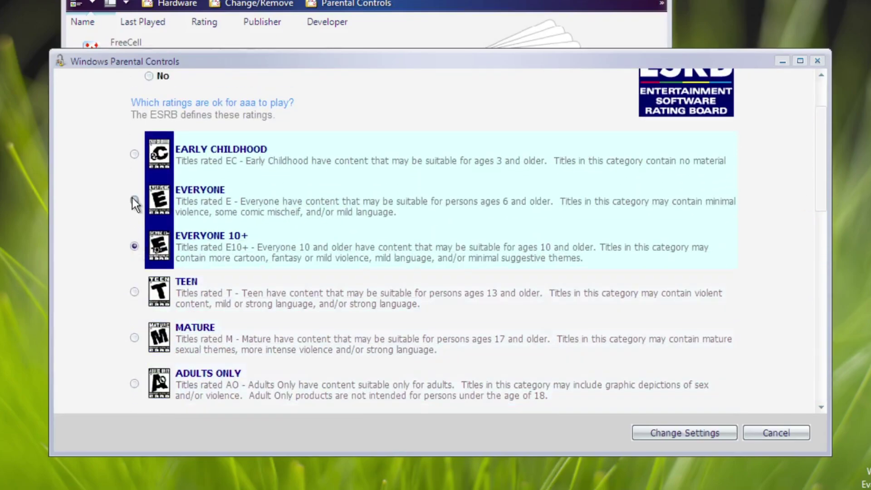
pyautogui.click(134, 154)
pyautogui.click(134, 291)
# Block Alcohol Reference, Blood, Cartoon Violence, Edutainment, Fantasy Violence, Intense Violence and Language content
pyautogui.scroll(-7, 815, 205)
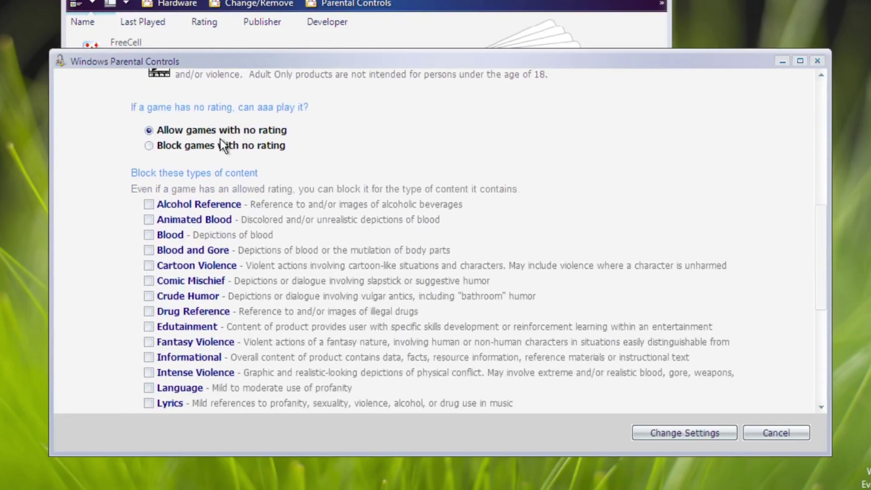
pyautogui.scroll(-3, 823, 209)
pyautogui.click(171, 246)
pyautogui.click(149, 278)
pyautogui.click(149, 293)
pyautogui.click(149, 323)
pyautogui.click(148, 125)
pyautogui.click(148, 155)
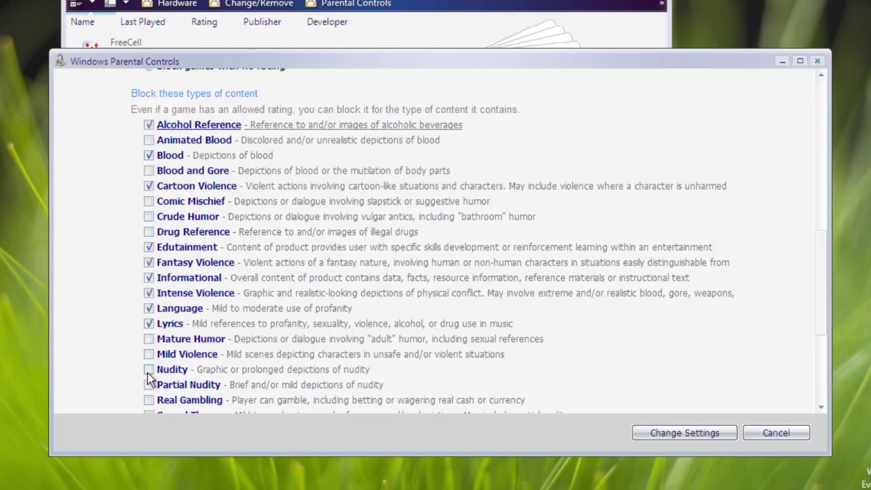
pyautogui.click(148, 384)
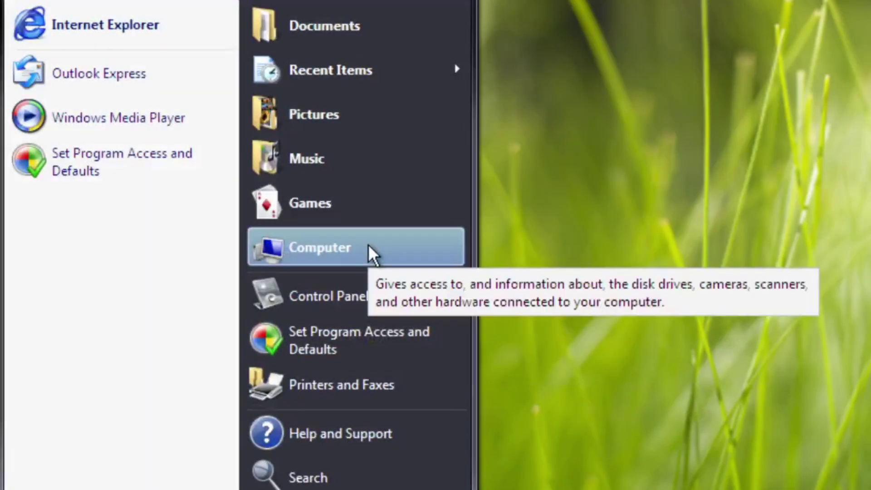
# Open Computer, reveal the hidden contents of C:\Windows, and list the drives under Computer
pyautogui.click(368, 248)
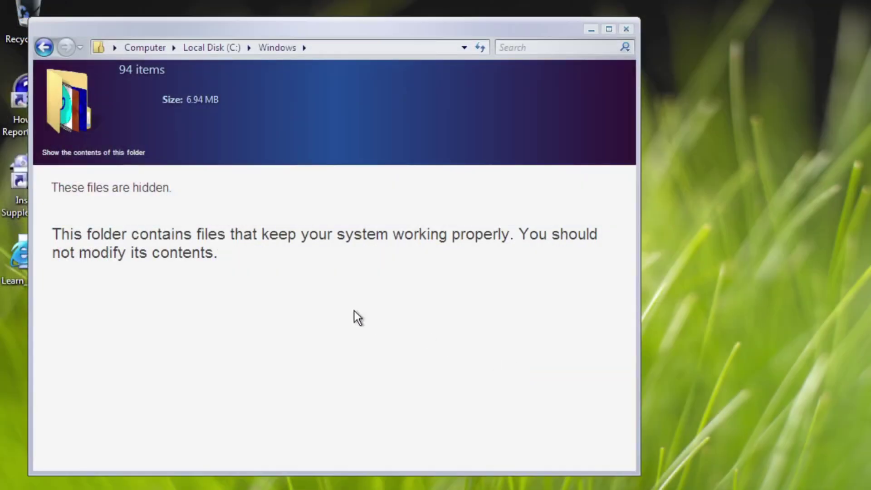
pyautogui.click(110, 154)
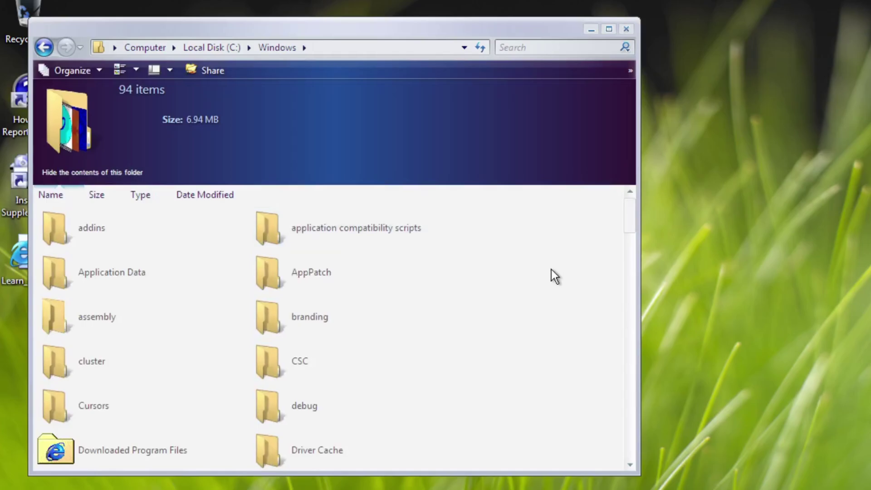
pyautogui.moveTo(629, 213)
pyautogui.mouseDown()
pyautogui.moveTo(631, 458)
pyautogui.moveTo(613, 217)
pyautogui.mouseUp()
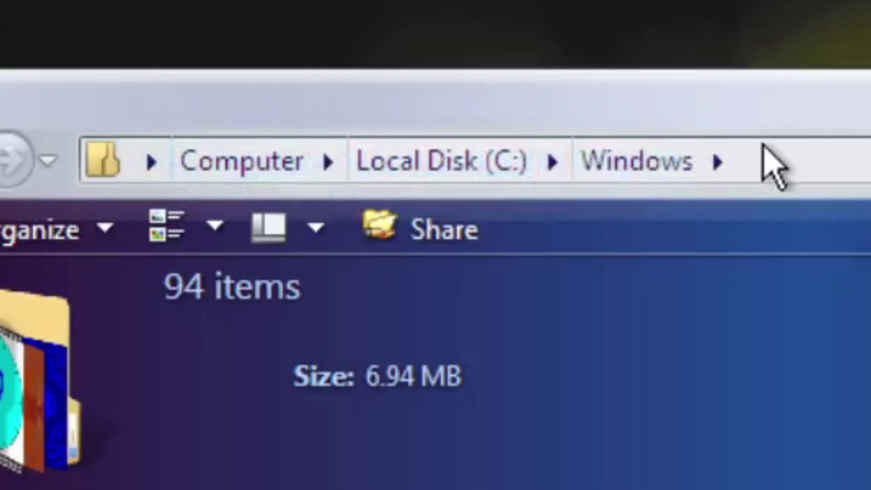
pyautogui.click(328, 161)
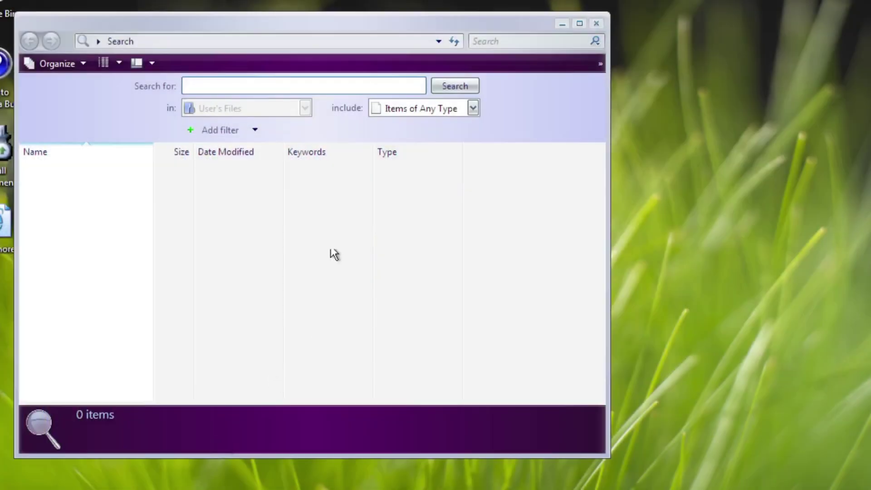
# Reposition the Search window and toggle classic menus through the Organize and Layout options
pyautogui.moveTo(344, 18); pyautogui.dragTo(443, 29)
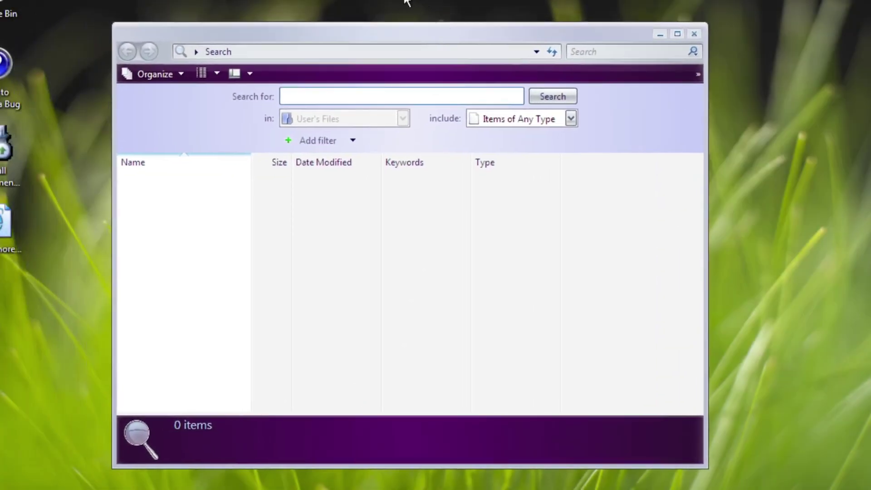
pyautogui.click(154, 74)
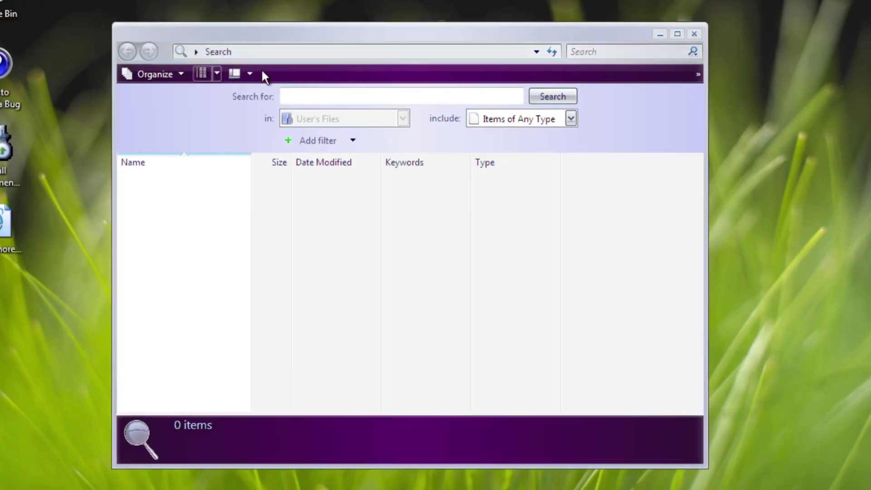
pyautogui.click(249, 73)
pyautogui.click(293, 73)
pyautogui.press('alt')
pyautogui.click(185, 73)
pyautogui.moveTo(259, 120)
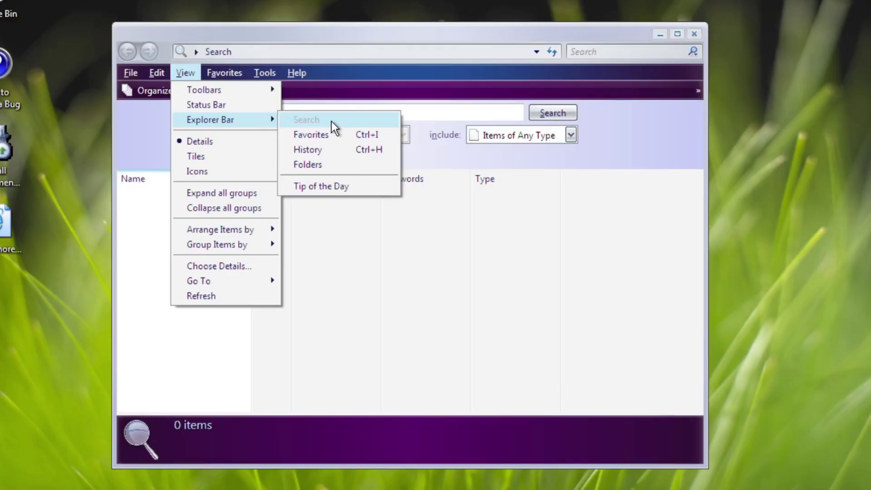
pyautogui.click(514, 75)
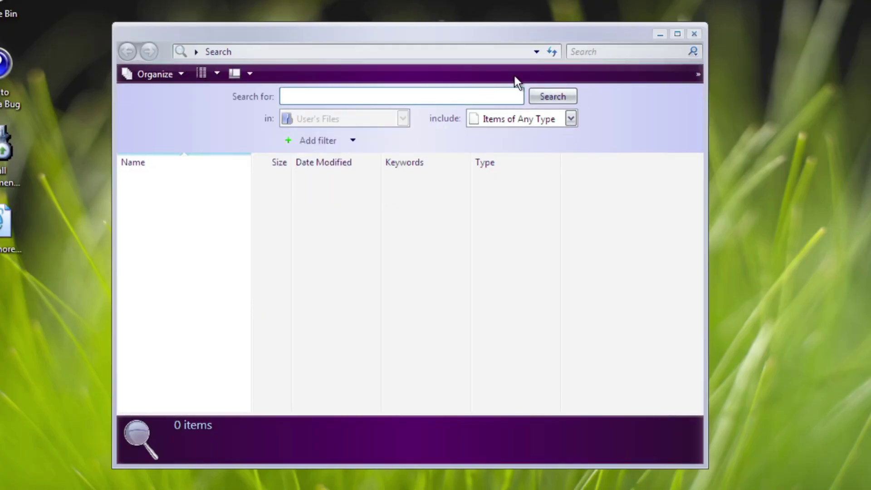
# Keep the search on items of any type and enter 'windows' as the search text
pyautogui.click(571, 118)
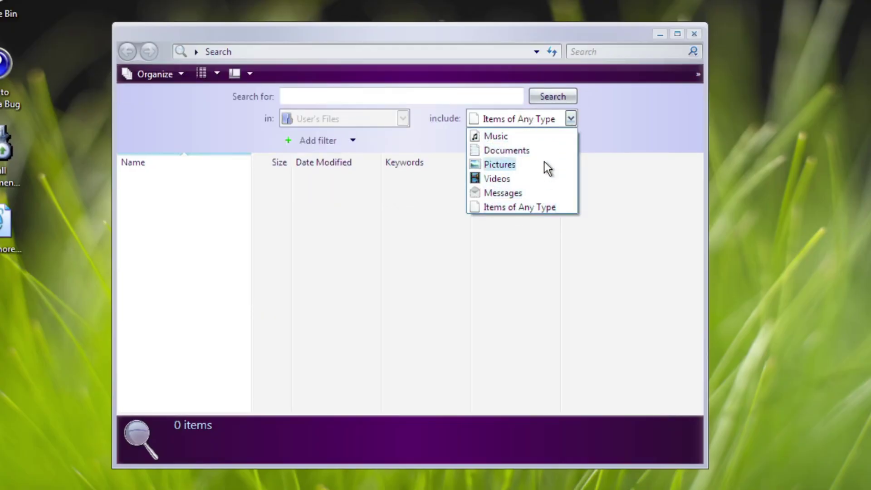
pyautogui.click(376, 110)
pyautogui.click(375, 97)
pyautogui.write('windows')
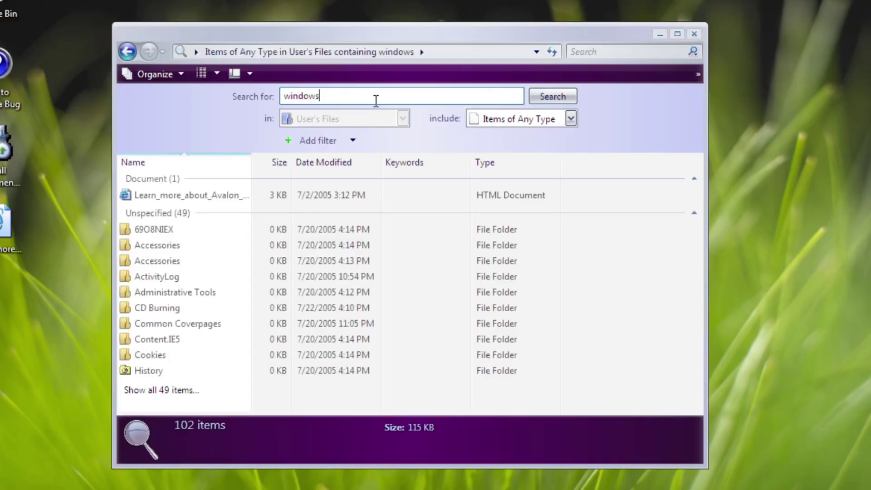
# Add a search condition filtering by Size
pyautogui.click(309, 140)
pyautogui.click(310, 139)
pyautogui.click(376, 141)
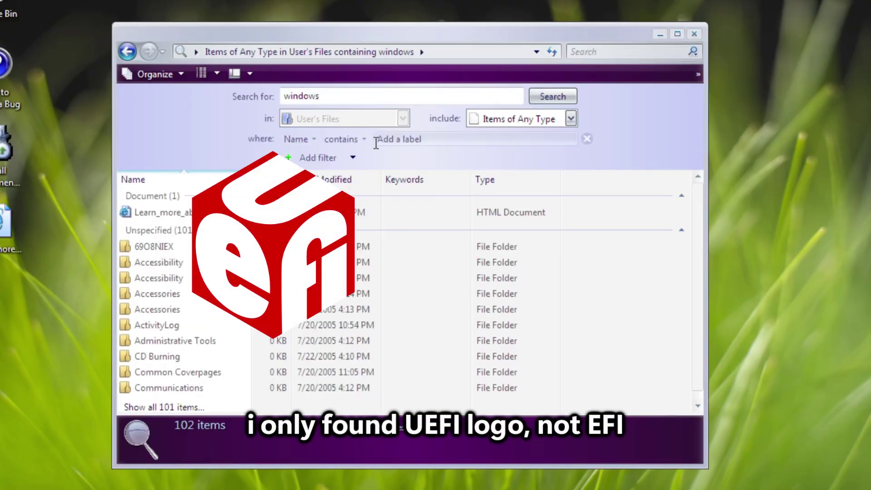
pyautogui.click(344, 139)
pyautogui.click(295, 138)
pyautogui.click(317, 303)
# Set the Size condition to less than 19.0 KB and run the search
pyautogui.click(347, 140)
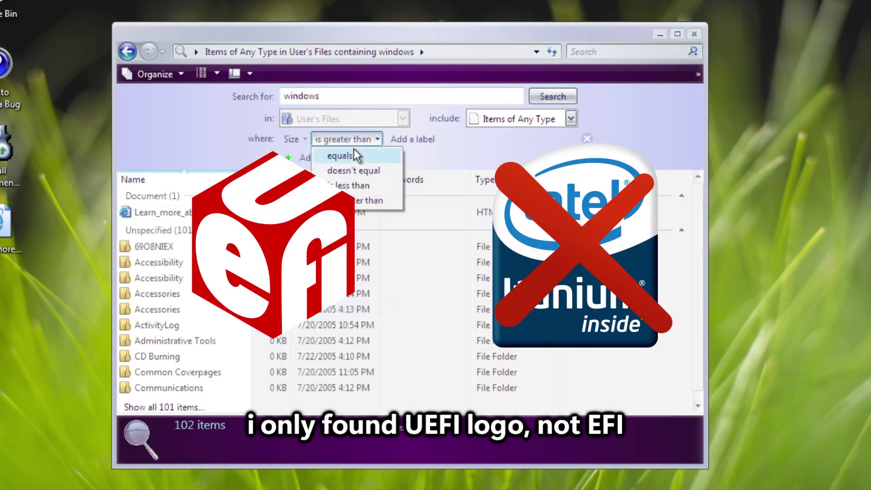
pyautogui.click(355, 155)
pyautogui.click(443, 136)
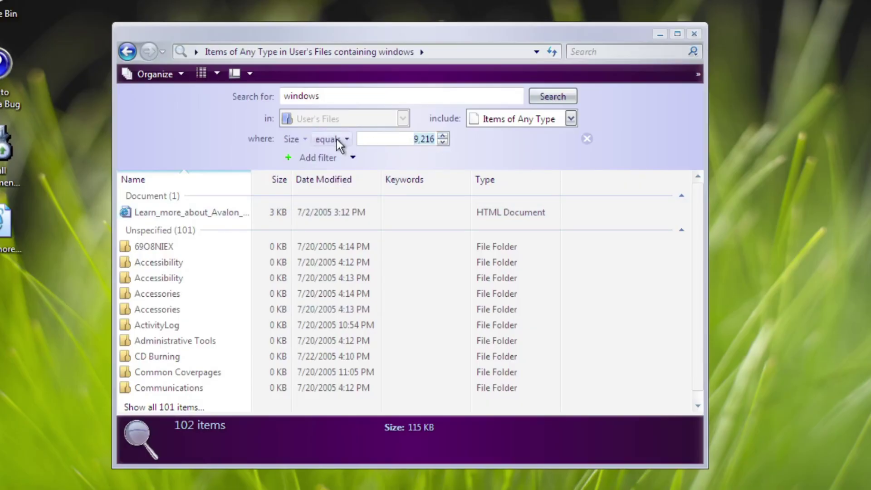
pyautogui.click(446, 135)
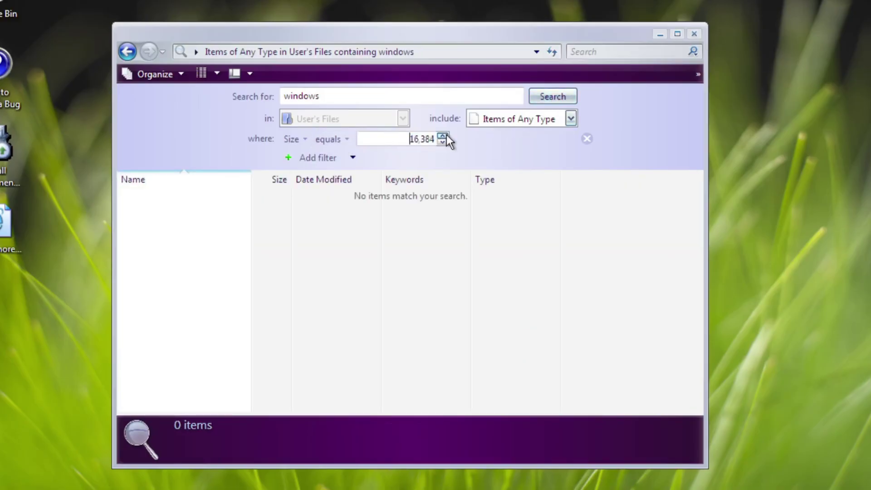
pyautogui.click(446, 136)
pyautogui.click(331, 139)
pyautogui.click(358, 189)
pyautogui.click(541, 97)
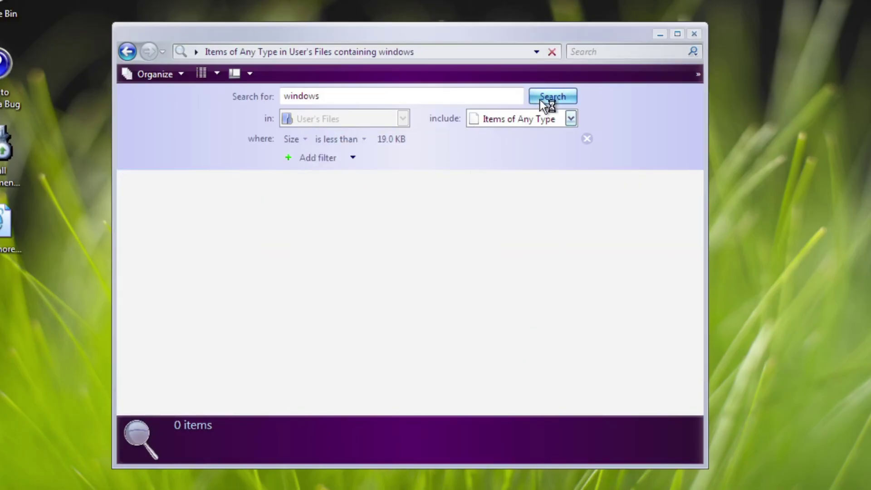
# Add a Date Modified condition, then open the Windows folder on drive C
pyautogui.click(317, 157)
pyautogui.click(293, 156)
pyautogui.click(323, 230)
pyautogui.click(363, 155)
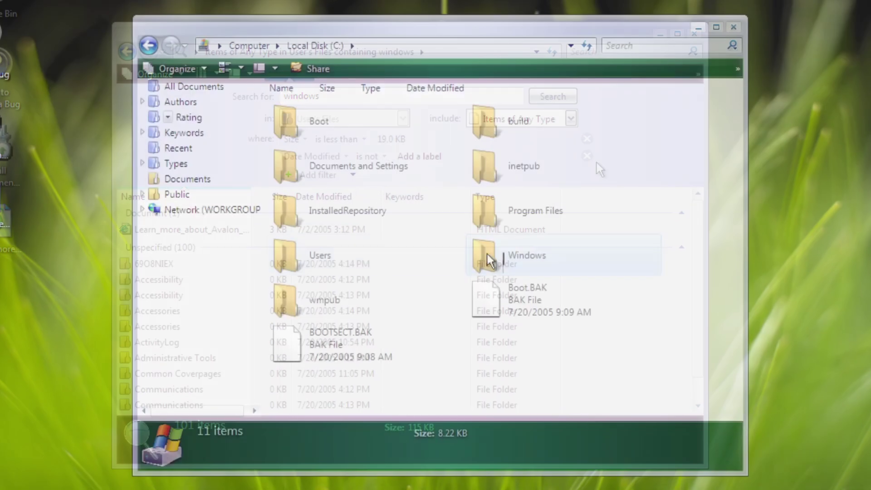
pyautogui.doubleClick(486, 254)
pyautogui.scroll(-10, 738, 216)
# Select tpm.sys in C:\Windows\System32\drivers and open its Properties with Alt+Enter
pyautogui.doubleClick(154, 321)
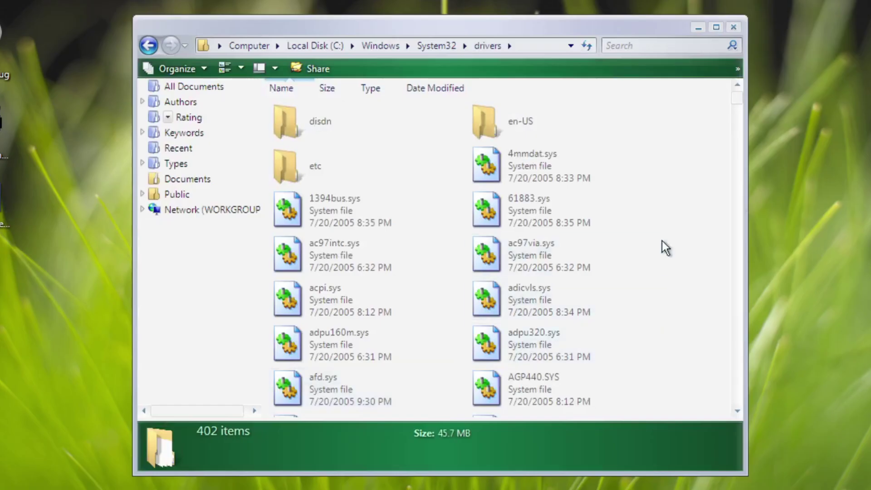
pyautogui.moveTo(736, 97); pyautogui.dragTo(734, 363)
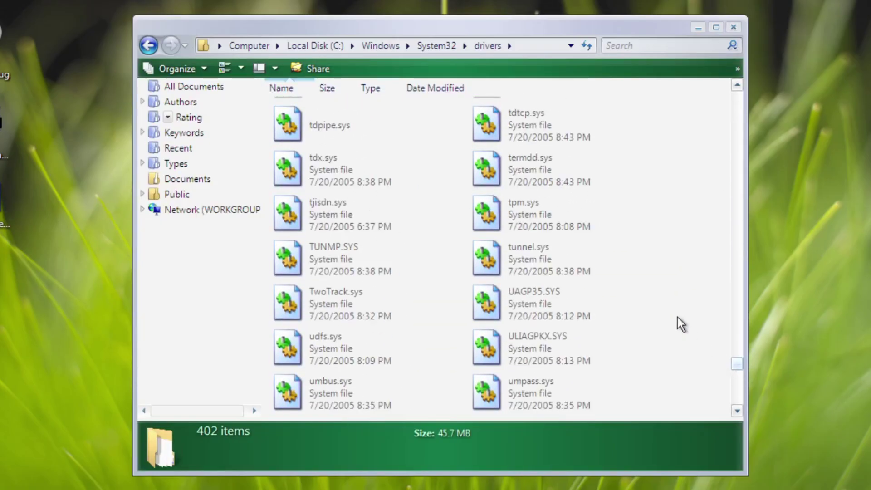
pyautogui.click(558, 220)
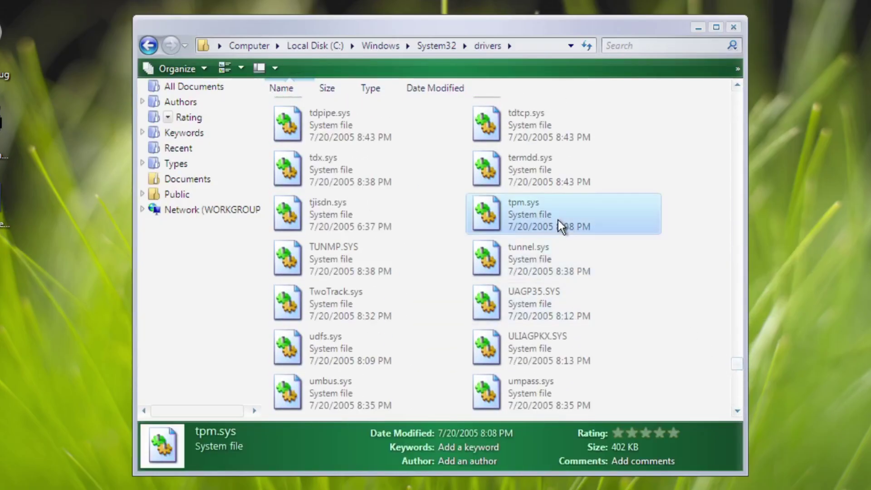
pyautogui.hotkey('alt', 'Return')
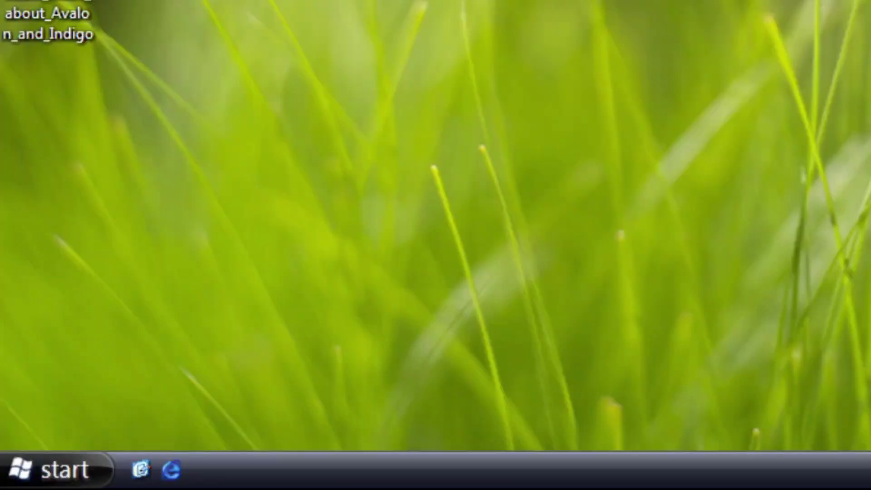
# Run winver to show About Windows confirming Version 6.0 Build 5112, then open System Properties
pyautogui.press('super+r')
pyautogui.write('winver')
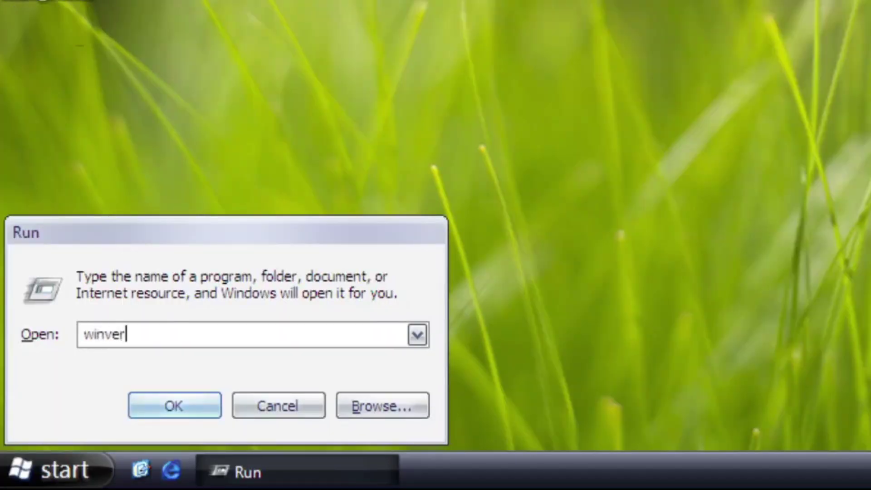
pyautogui.press('Return')
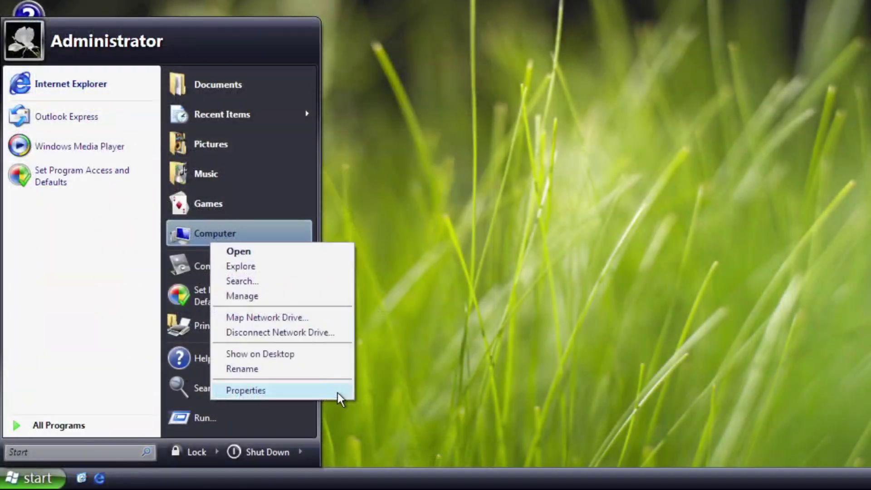
pyautogui.click(336, 391)
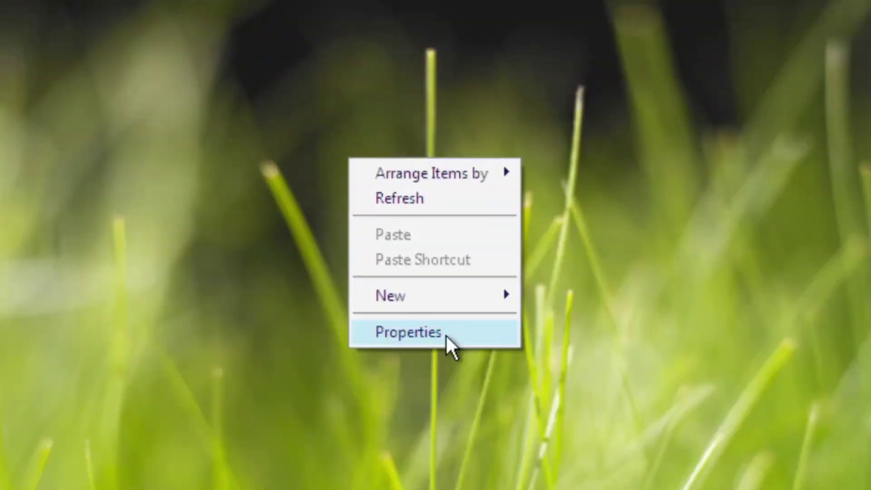
# Open Display Properties and apply the autumn wallpaper from the themes list
pyautogui.click(446, 335)
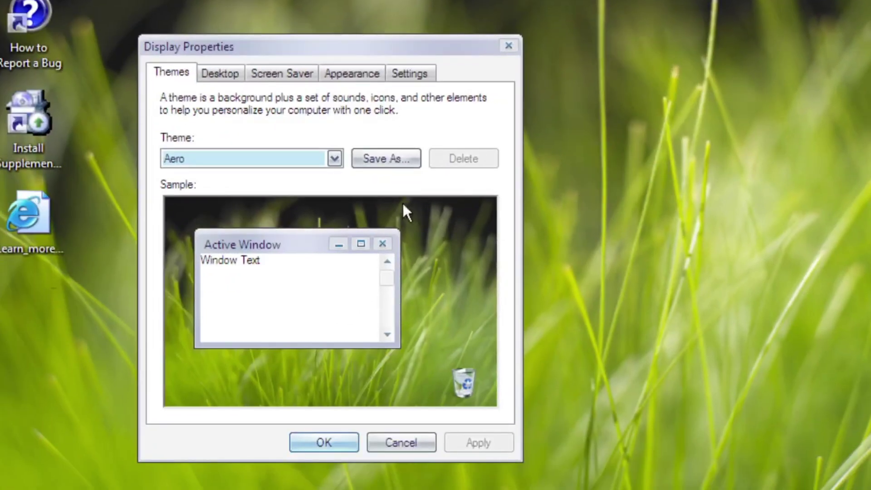
pyautogui.click(334, 158)
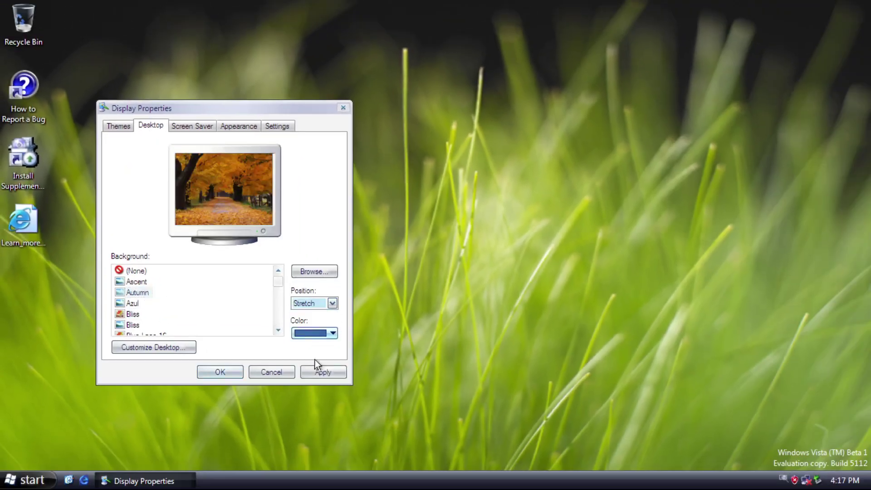
pyautogui.click(396, 406)
# Set the Coffee bean desktop background, stretched, and apply it
pyautogui.click(159, 309)
pyautogui.press('Down')
pyautogui.press('Down')
# Try the Ripple and Stonehenge backgrounds, each stretched and applied
pyautogui.press('Down')
pyautogui.press('Down')
pyautogui.press('Down')
pyautogui.press('Down')
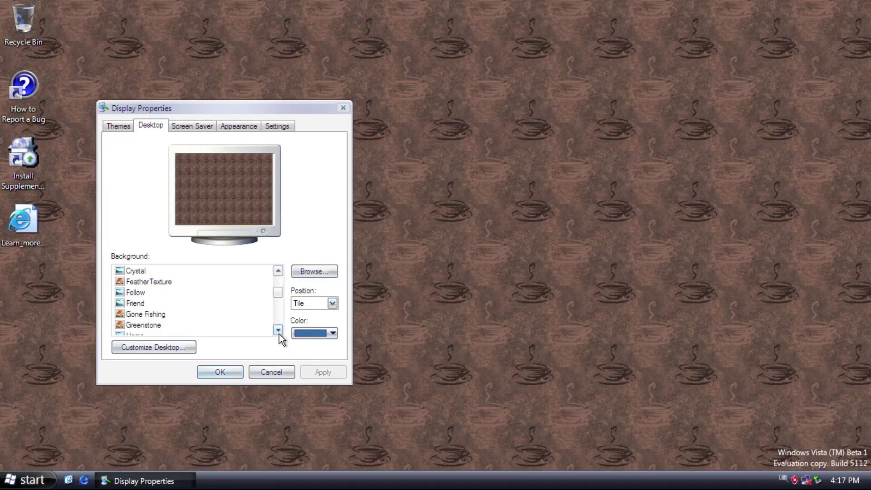
pyautogui.click(332, 303)
pyautogui.click(303, 331)
pyautogui.click(323, 372)
pyautogui.press('Down')
pyautogui.press('Down')
pyautogui.press('Down')
pyautogui.press('Down')
pyautogui.press('Down')
pyautogui.press('Down')
pyautogui.press('Down')
pyautogui.press('Down')
pyautogui.press('Down')
pyautogui.press('Down')
pyautogui.press('Down')
pyautogui.press('Down')
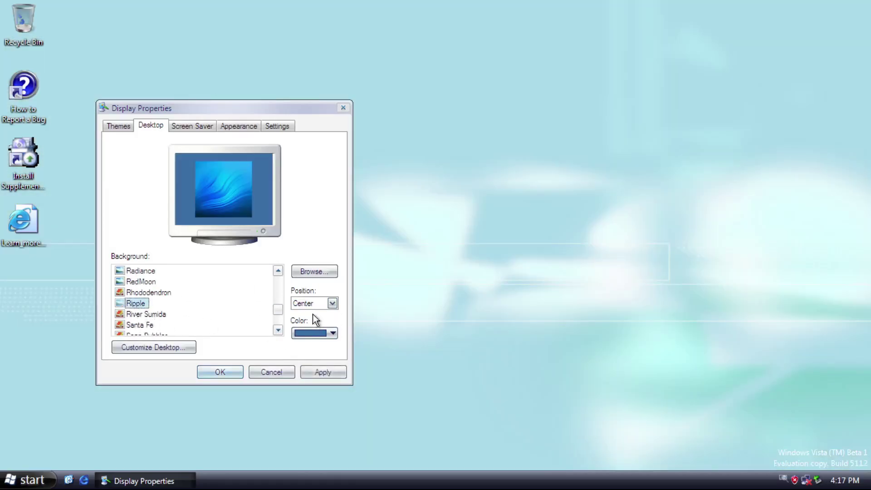
pyautogui.click(332, 303)
pyautogui.click(302, 331)
pyautogui.click(323, 372)
pyautogui.press('Down')
pyautogui.press('Down')
pyautogui.press('Down')
pyautogui.press('Down')
pyautogui.click(332, 303)
pyautogui.click(303, 331)
pyautogui.click(323, 372)
# Browse the list of available screen savers on the Screen Saver tab
pyautogui.click(191, 126)
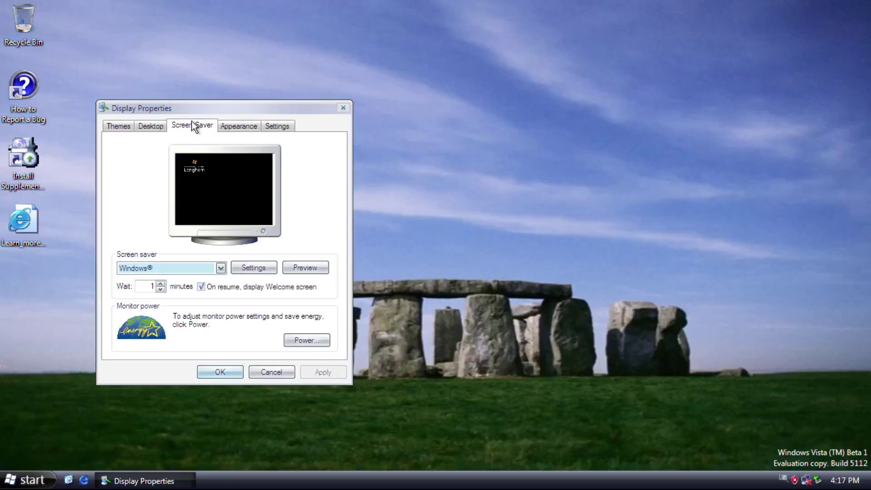
pyautogui.click(209, 268)
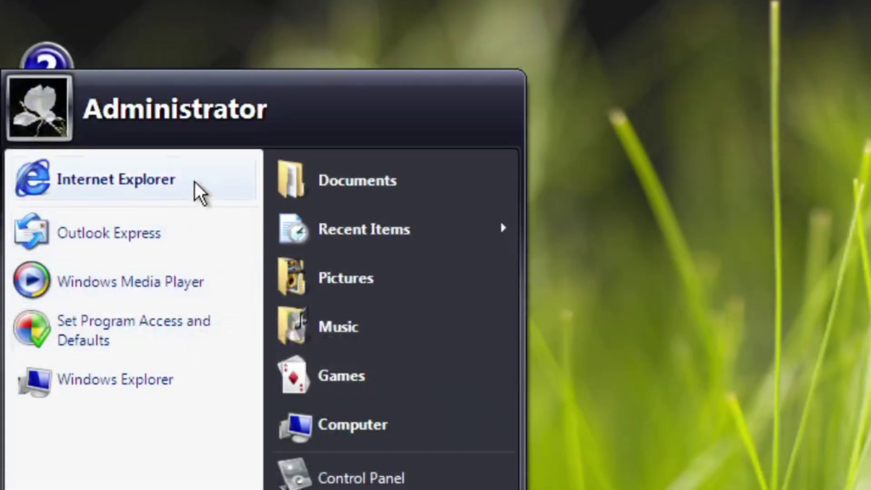
pyautogui.click(194, 182)
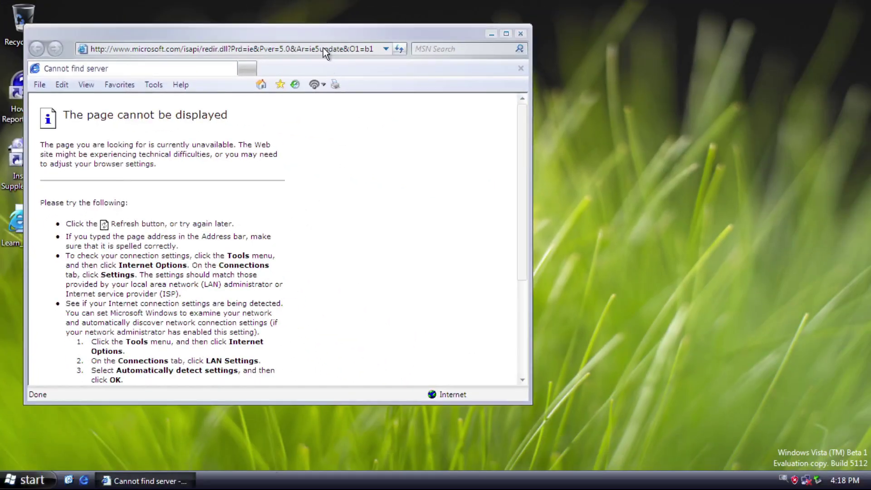
# Centre the Internet Explorer 7 window, browse its menus, and show About Internet Explorer
pyautogui.moveTo(323, 30); pyautogui.dragTo(426, 55)
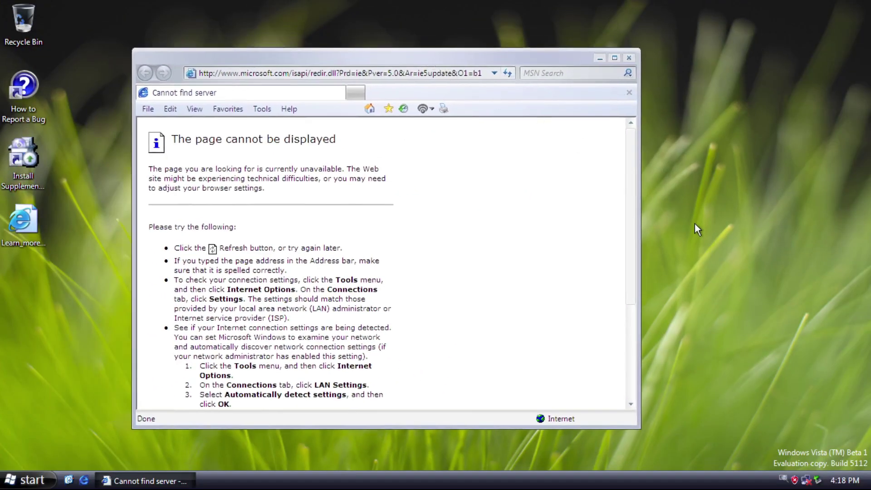
pyautogui.moveTo(633, 141); pyautogui.dragTo(592, 99)
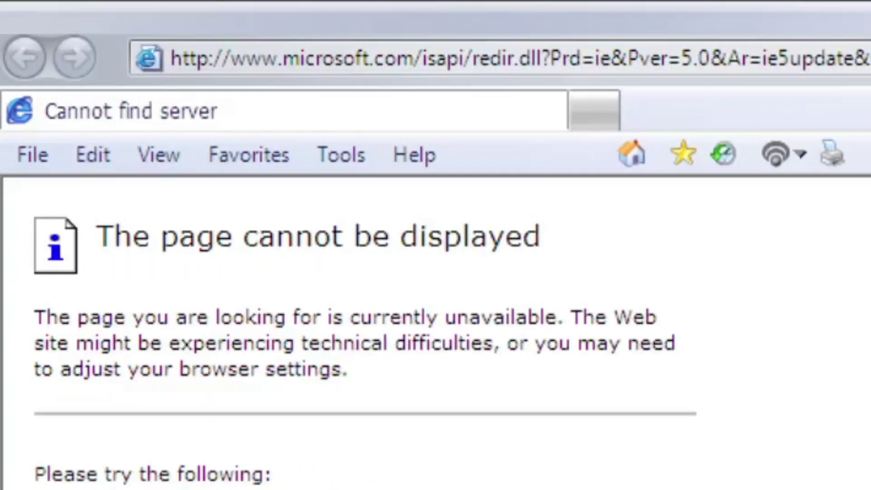
pyautogui.click(345, 154)
pyautogui.moveTo(290, 145)
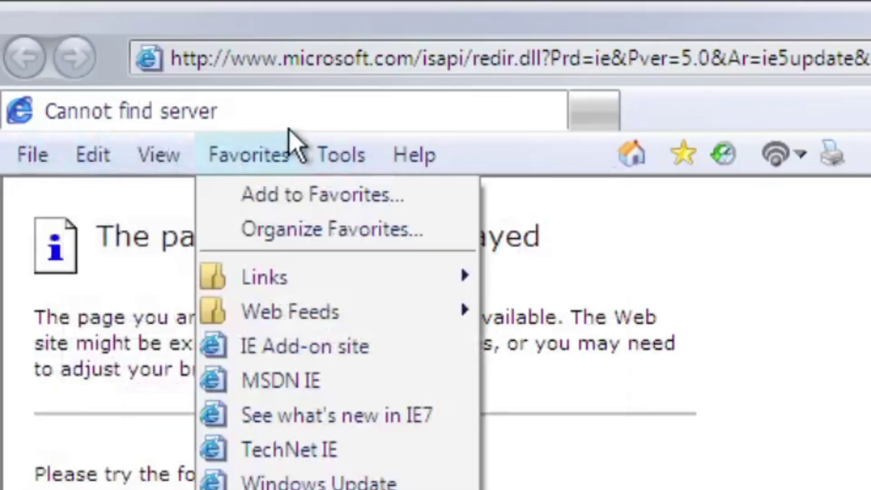
pyautogui.moveTo(412, 156)
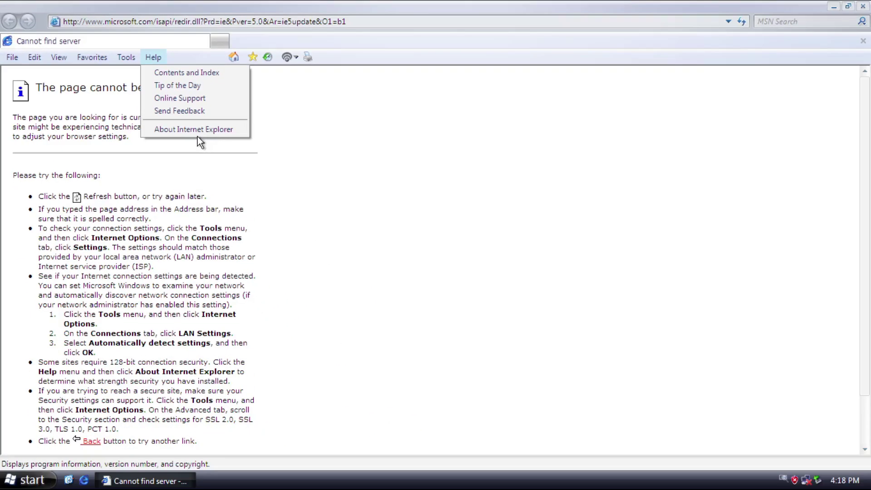
pyautogui.click(197, 135)
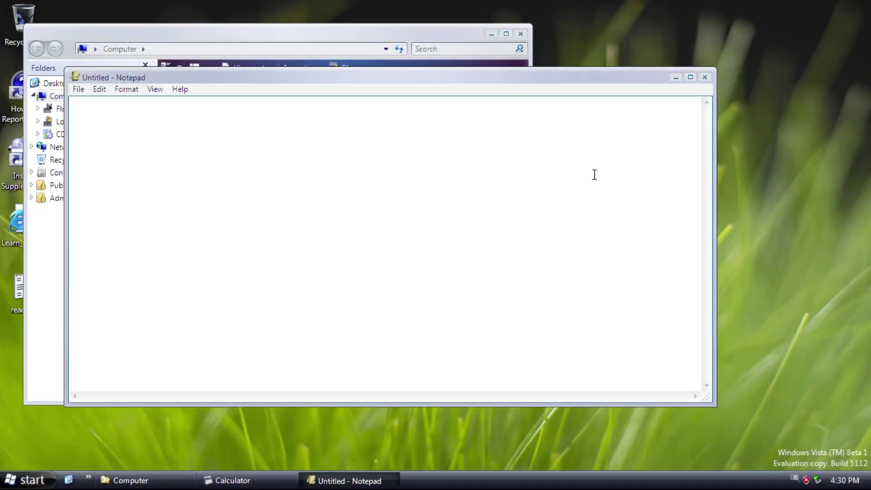
# Type 'while I am writing on this Notepad thing, an Alt+Tab interface shows up' and preview Alt+Tab
pyautogui.moveTo(580, 78); pyautogui.dragTo(666, 119)
pyautogui.write('while I am writing on this Notep')
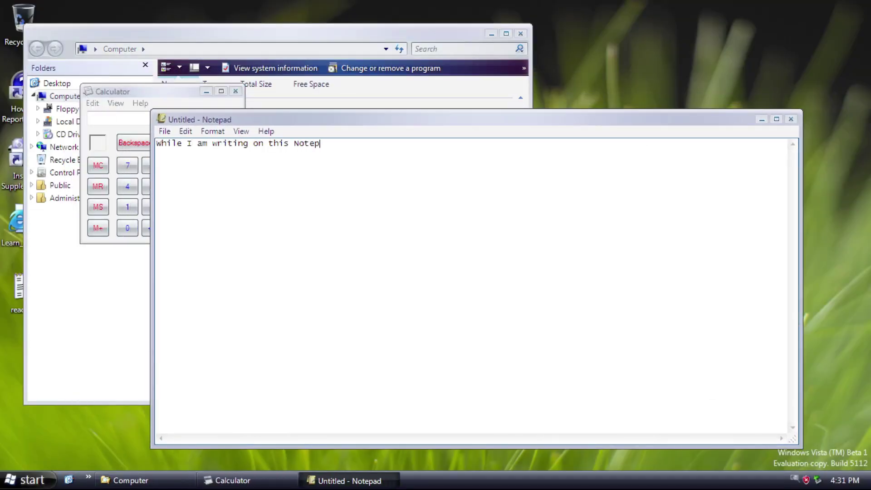
pyautogui.write('ad thing, an Alt+Tab interface shows up')
pyautogui.hotkey('alt', 'Tab')
pyautogui.hotkey('alt', 'Tab')
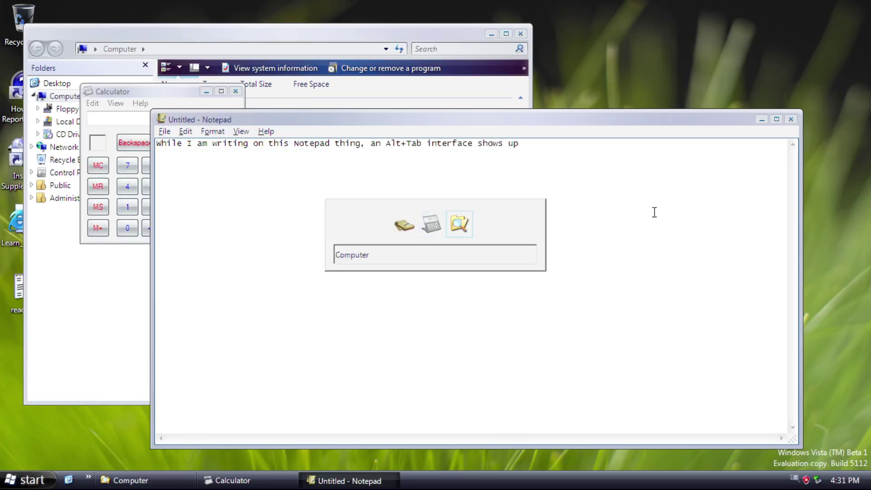
pyautogui.hotkey('alt', 'Tab')
pyautogui.hotkey('alt', 'Tab')
pyautogui.hotkey('alt', 'Tab')
# Bring up Windows Security, open Change a Password, then cancel it
pyautogui.hotkey('ctrl', 'alt', 'Delete')
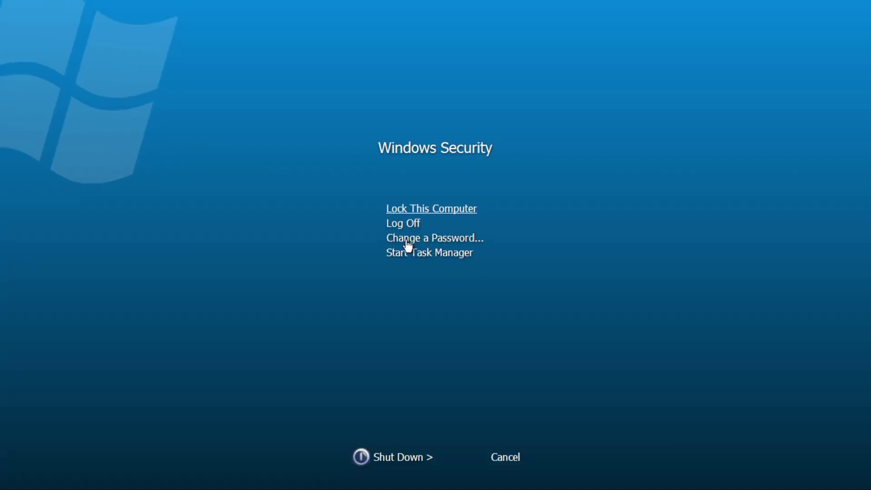
pyautogui.click(377, 349)
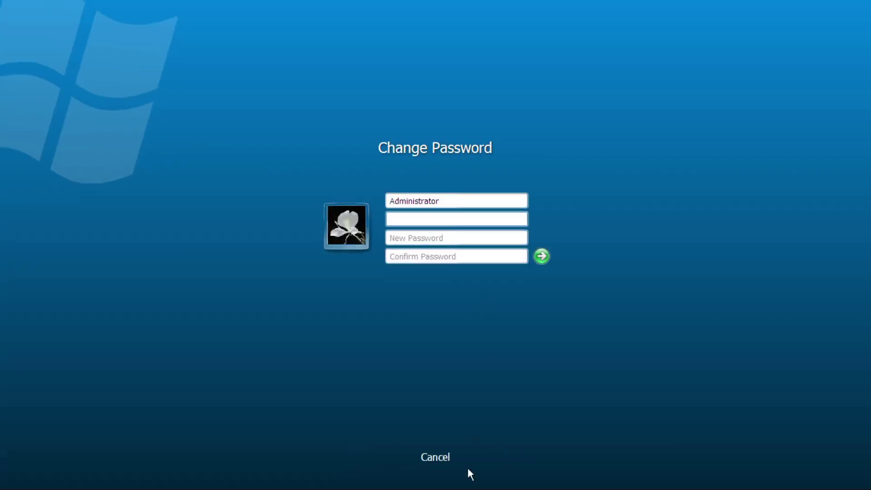
pyautogui.click(430, 458)
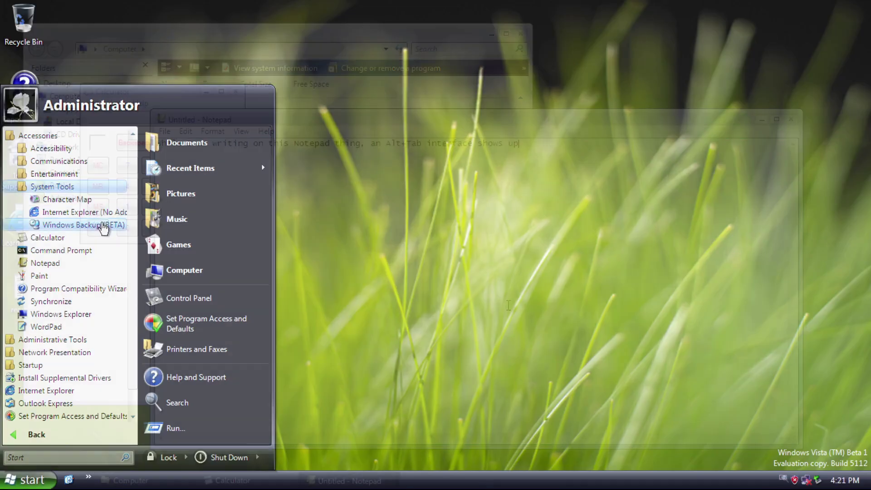
pyautogui.click(104, 226)
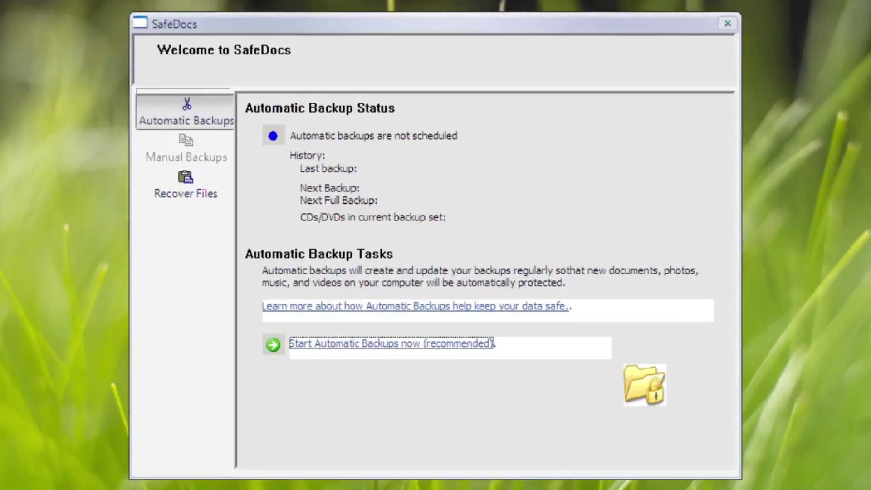
# View the recoverable files in Recover Files, then return to Automatic Backups
pyautogui.click(182, 174)
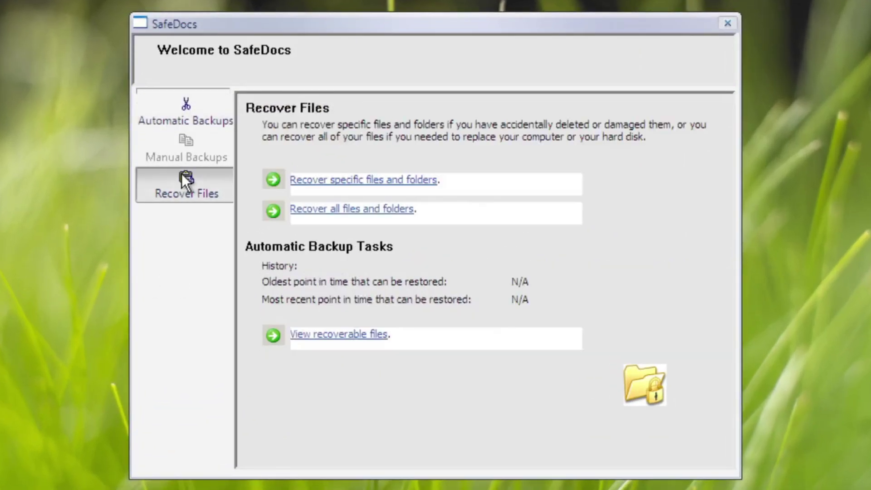
pyautogui.click(326, 335)
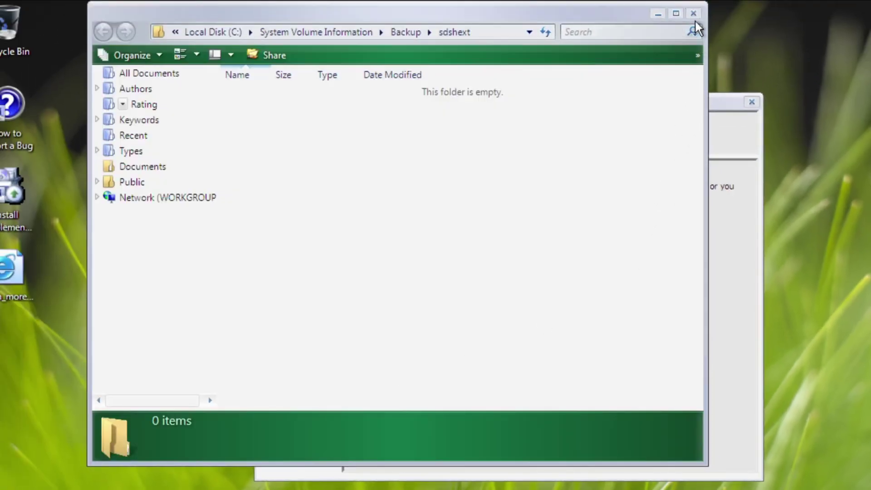
pyautogui.click(694, 17)
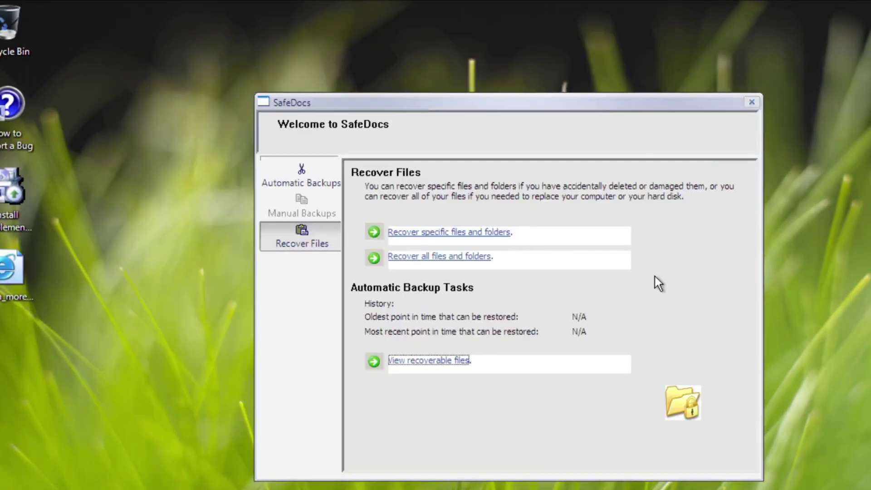
pyautogui.click(290, 177)
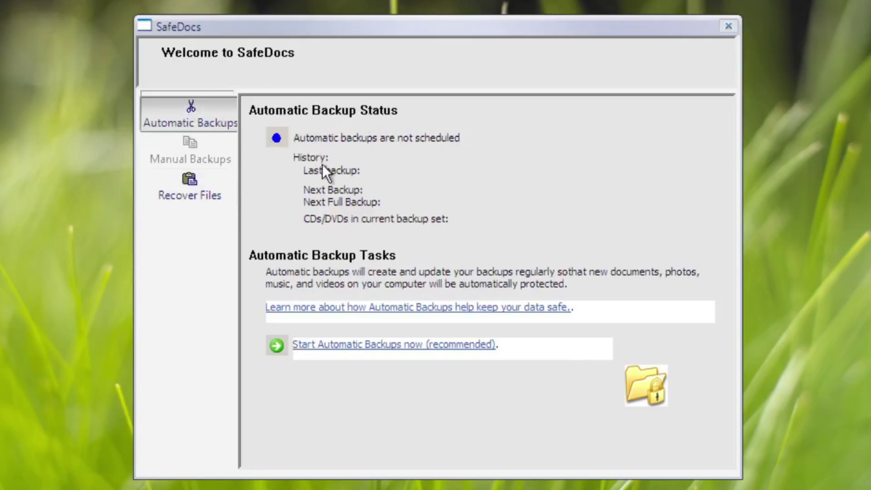
# Start automatic backups with a Monthly schedule and local disks as the destination
pyautogui.click(375, 347)
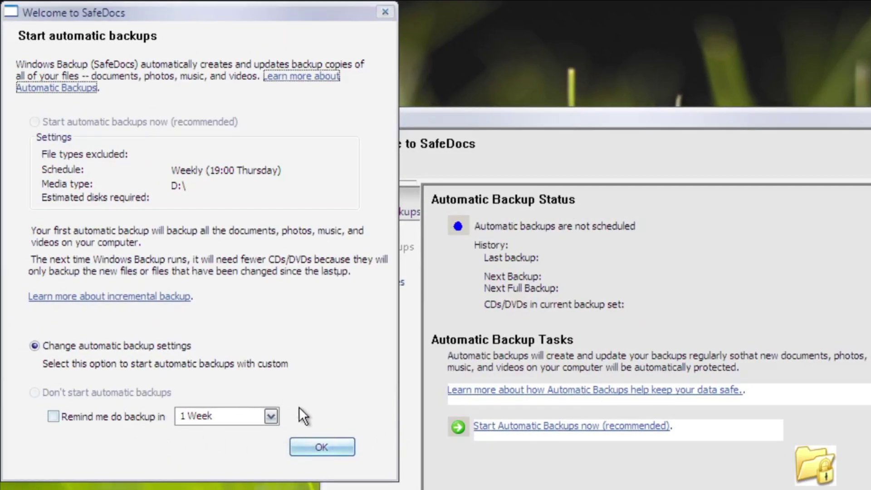
pyautogui.click(322, 446)
pyautogui.click(381, 239)
pyautogui.click(374, 285)
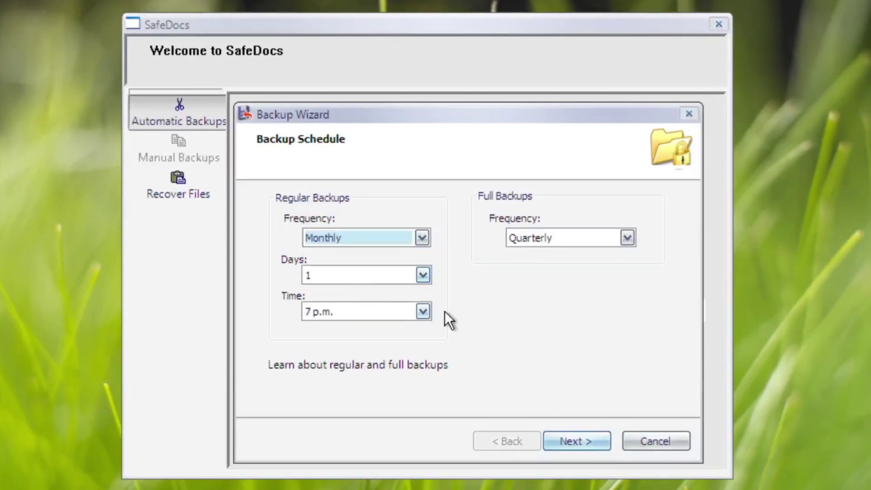
pyautogui.click(597, 444)
pyautogui.click(597, 444)
pyautogui.click(458, 303)
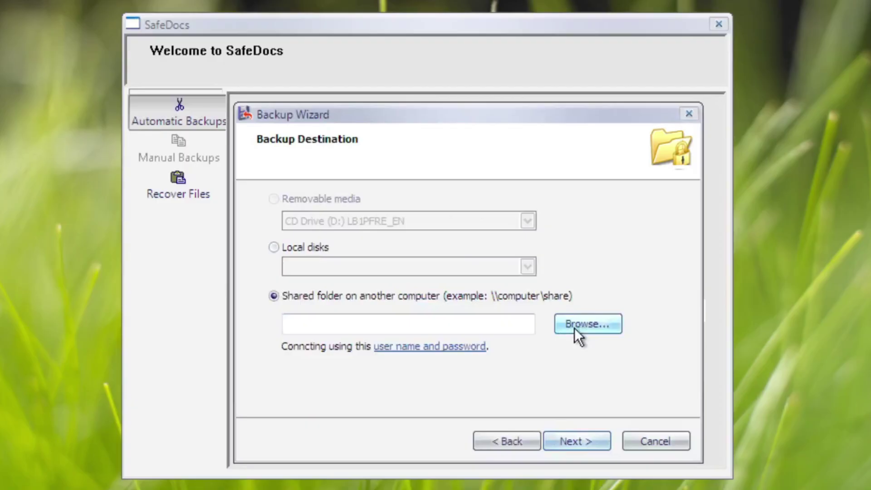
pyautogui.click(273, 247)
pyautogui.click(527, 266)
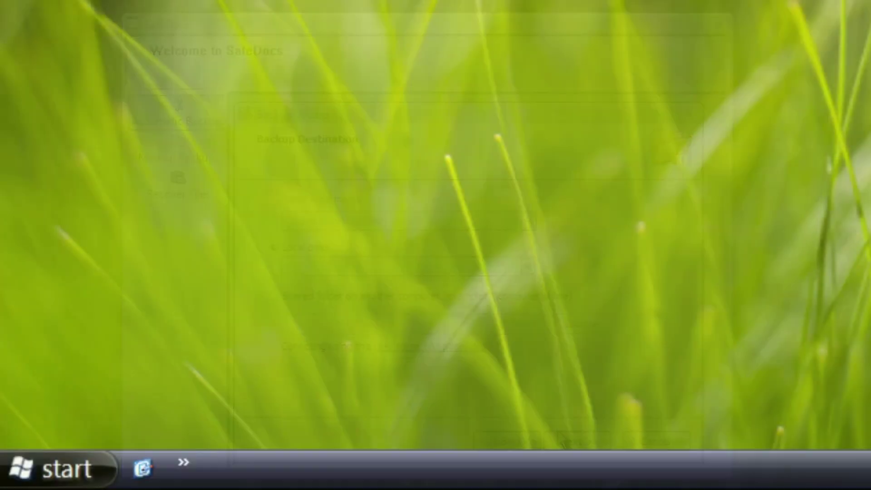
# Run dfdwiz and save the hard disk repair instructions to the Desktop instead of printing
pyautogui.press('super+r')
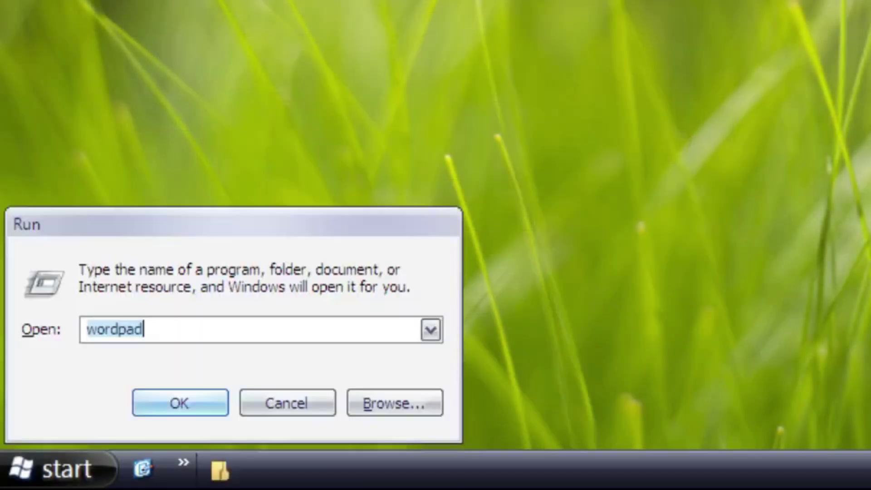
pyautogui.write('dfdwiz')
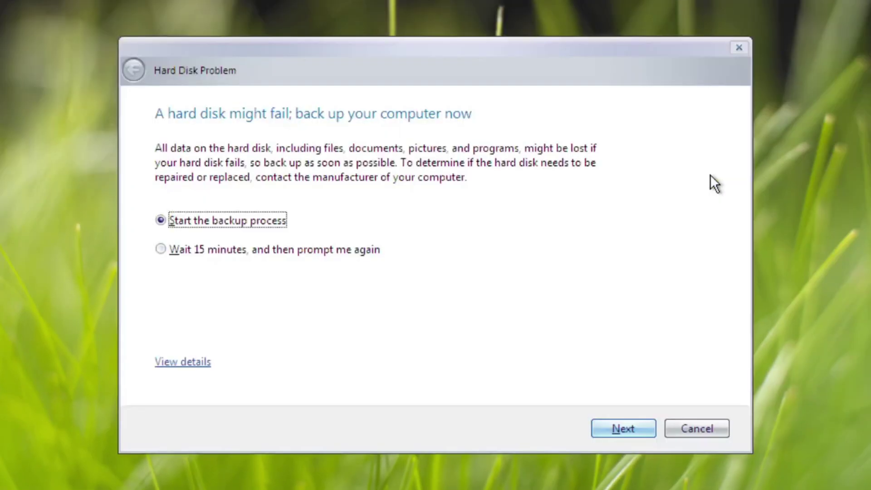
pyautogui.click(618, 434)
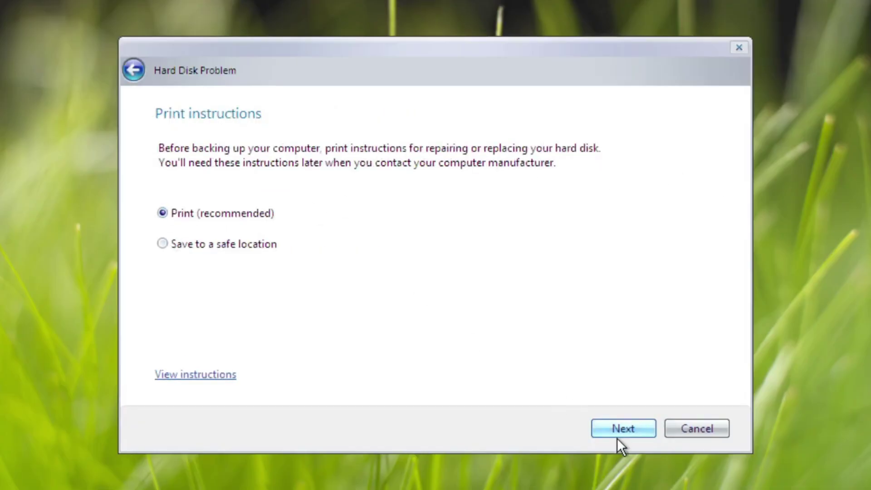
pyautogui.click(162, 243)
pyautogui.click(623, 428)
pyautogui.click(186, 132)
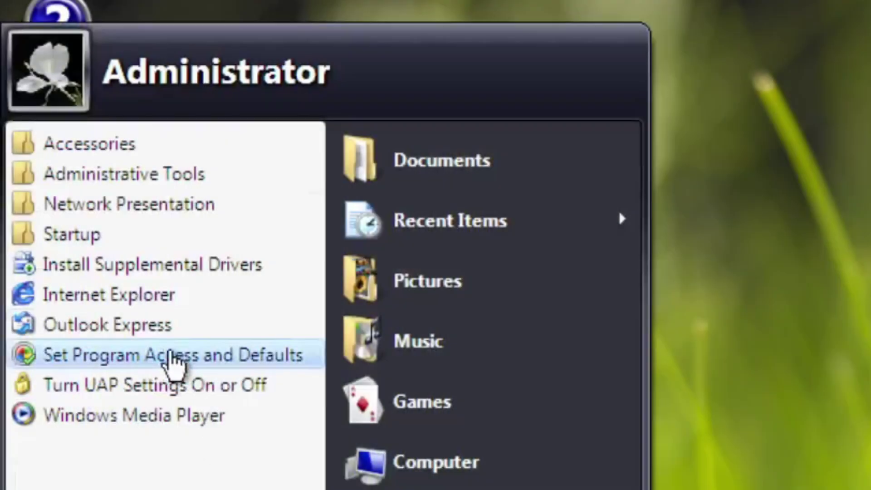
# Start Broadcast a Presentation from Network Presentation, entering and confirming a password
pyautogui.click(85, 215)
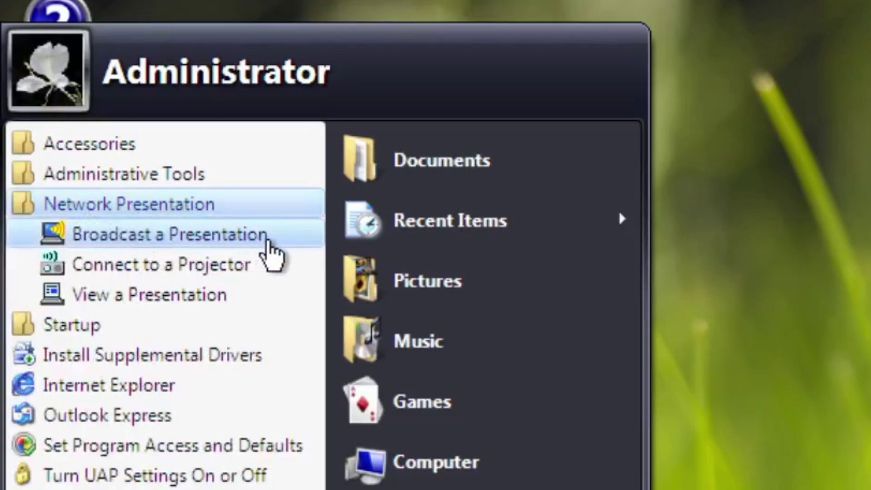
pyautogui.click(271, 247)
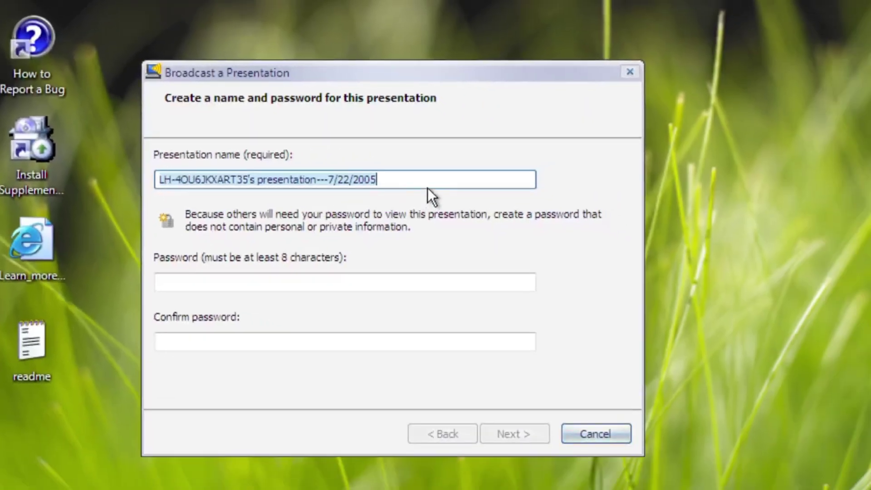
pyautogui.click(430, 282)
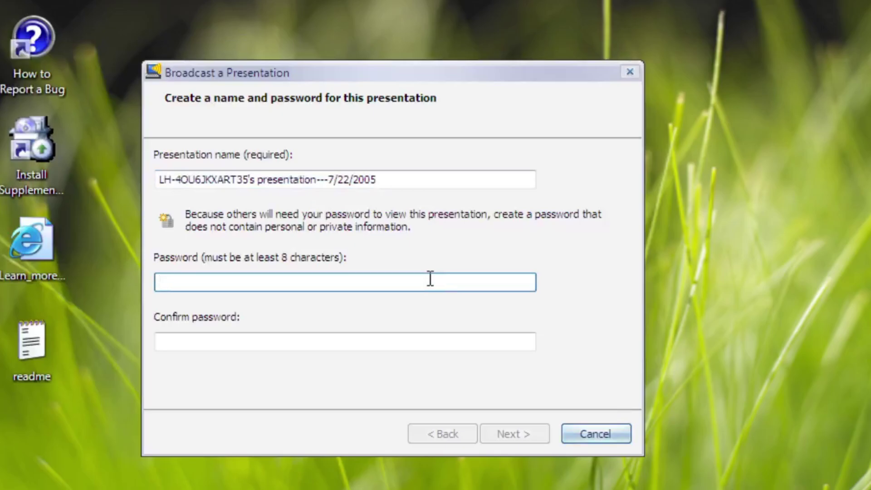
pyautogui.write('•••••••••')
pyautogui.click(430, 337)
pyautogui.write('•••••••••')
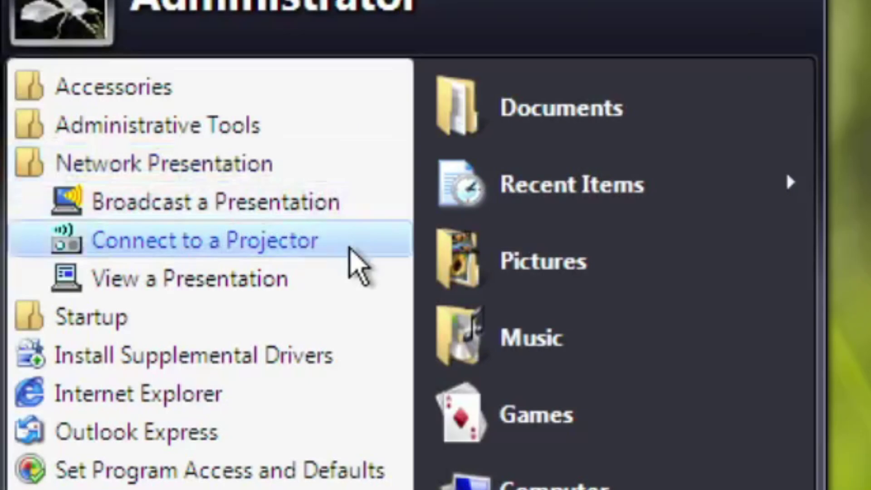
# Select the single network presentation found and enter its password to join
pyautogui.click(295, 246)
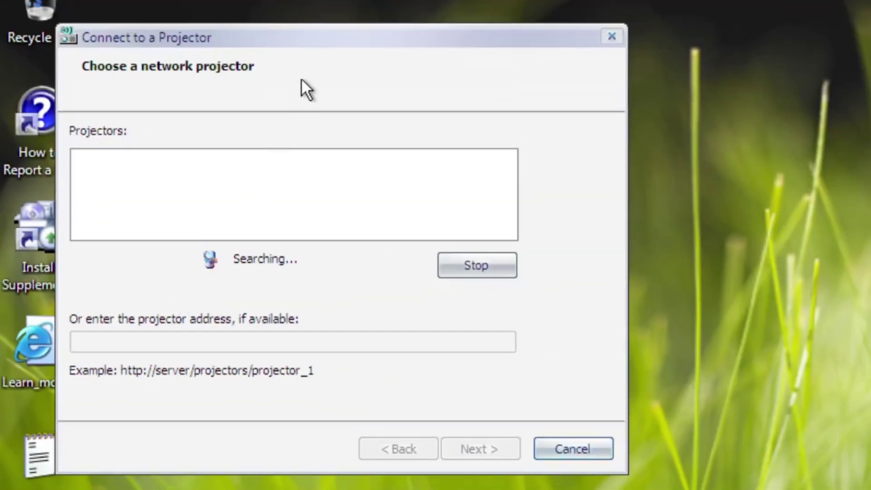
pyautogui.moveTo(323, 46); pyautogui.dragTo(622, 160)
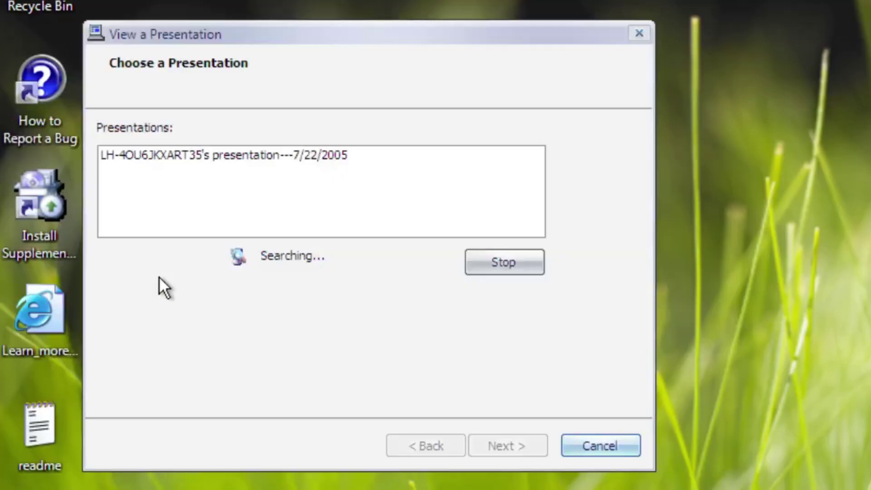
pyautogui.moveTo(320, 36); pyautogui.dragTo(622, 151)
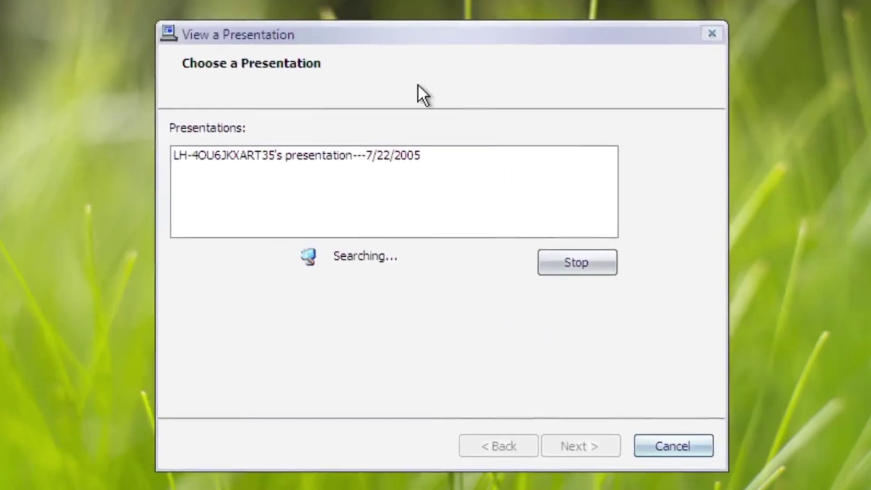
pyautogui.click(373, 159)
pyautogui.click(580, 448)
pyautogui.write('•••')
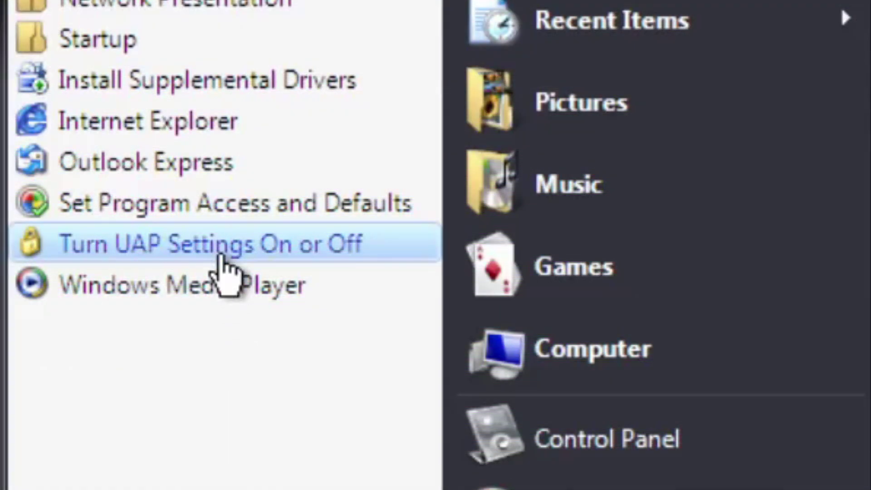
# Turn UAP on via Turn UAP Settings On or Off, confirming Yes in Windows Security
pyautogui.click(221, 259)
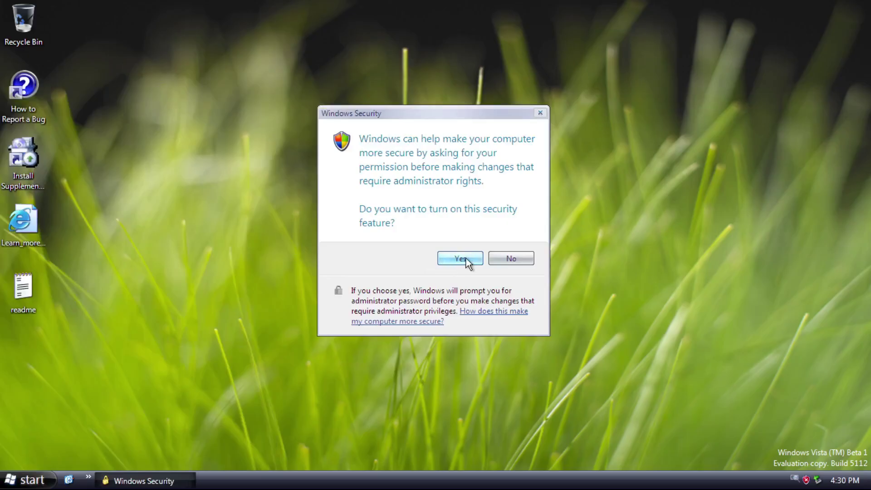
pyautogui.click(490, 310)
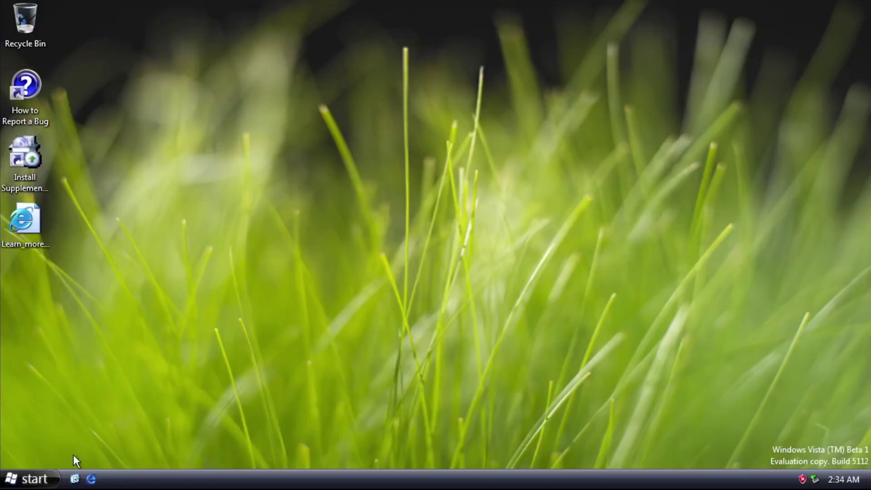
# Open the local disk E drive from Computer to reach its Program Files folder
pyautogui.click(37, 478)
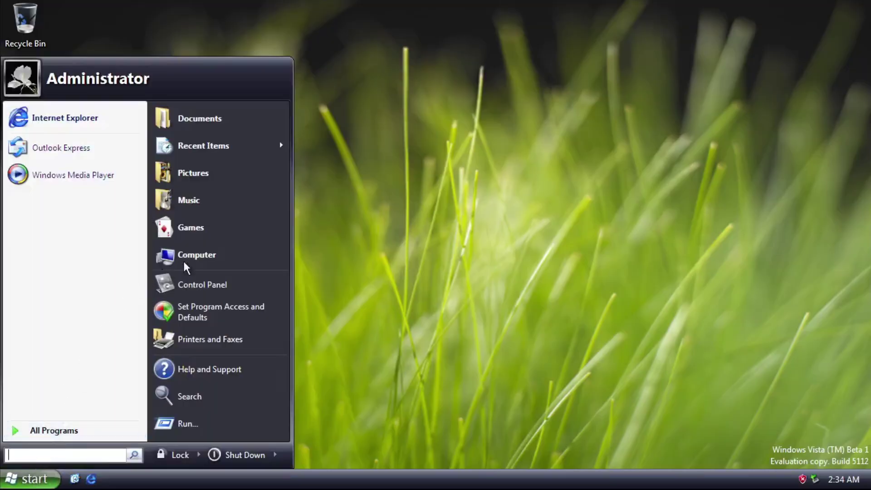
pyautogui.click(225, 255)
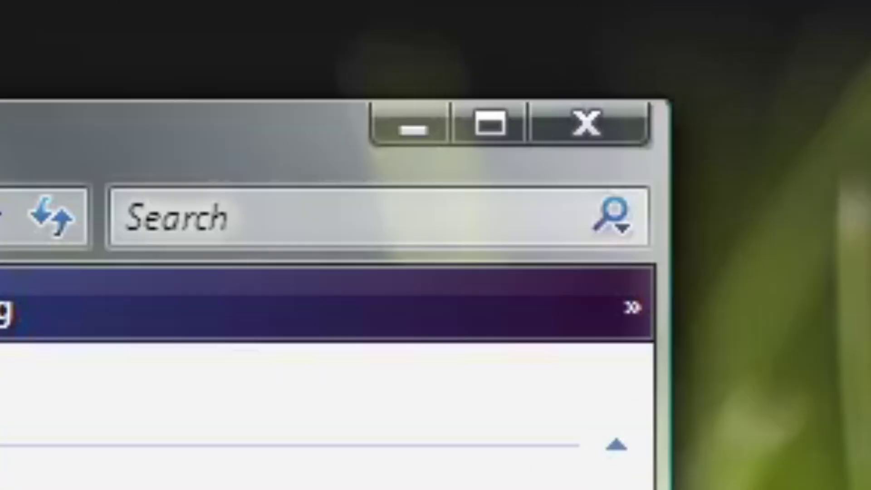
pyautogui.doubleClick(94, 255)
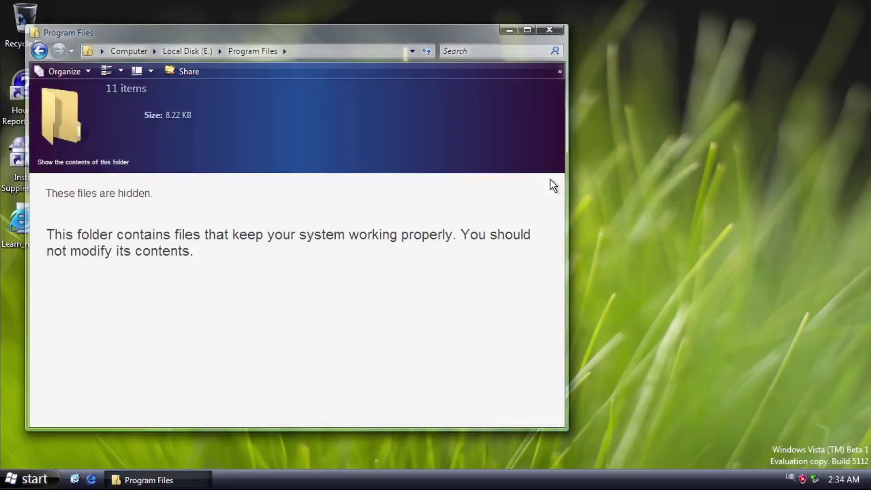
# Launch Calculator from Accessories and move it to the upper right of the desktop
pyautogui.click(18, 478)
pyautogui.click(41, 429)
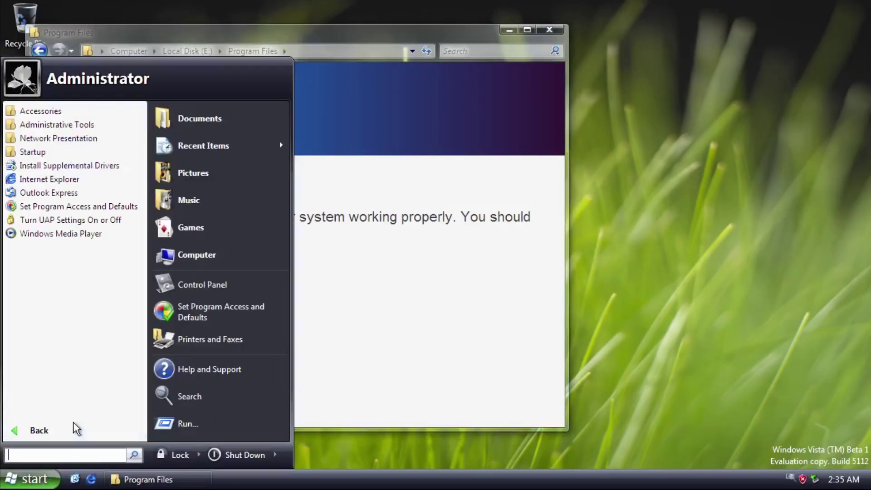
pyautogui.click(60, 117)
pyautogui.click(45, 179)
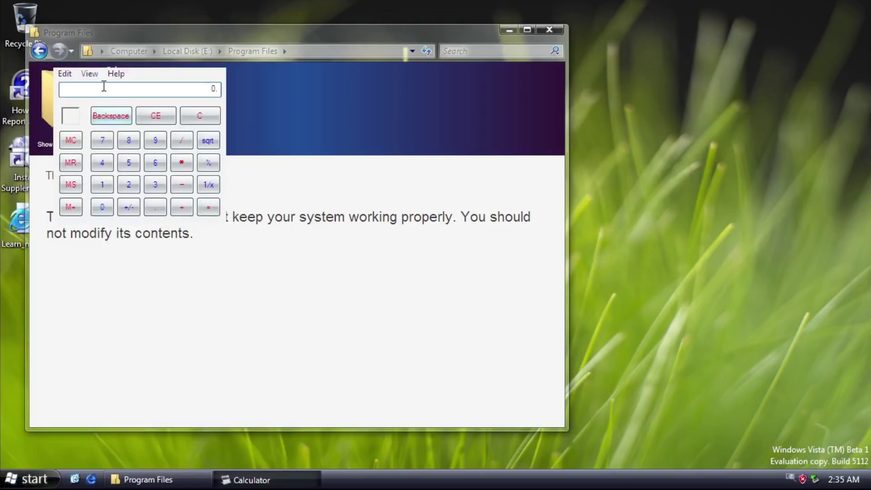
pyautogui.moveTo(146, 63); pyautogui.dragTo(765, 31)
# Launch Command Prompt from Accessories and cycle through the open windows with Alt+Tab
pyautogui.click(18, 478)
pyautogui.click(41, 430)
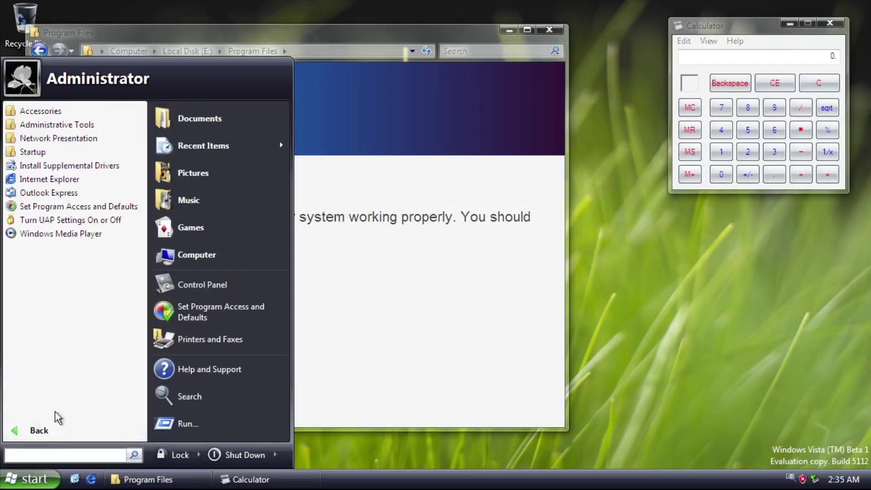
pyautogui.click(66, 125)
pyautogui.click(41, 111)
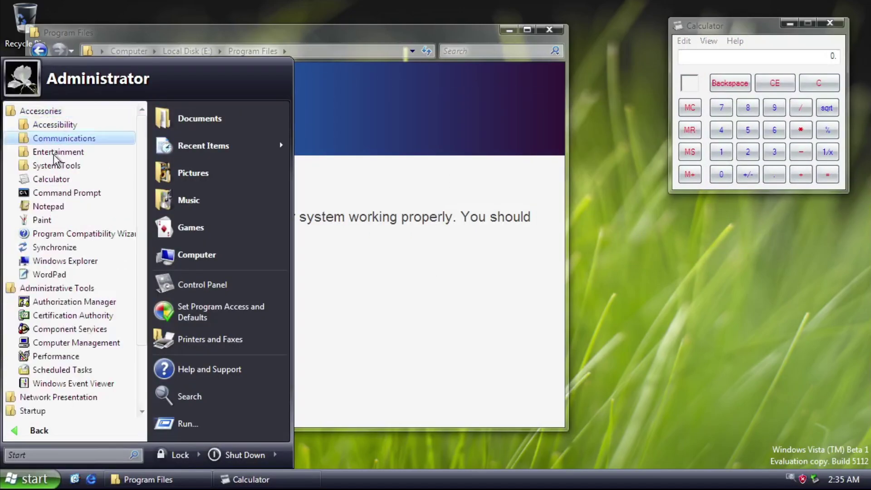
pyautogui.click(49, 192)
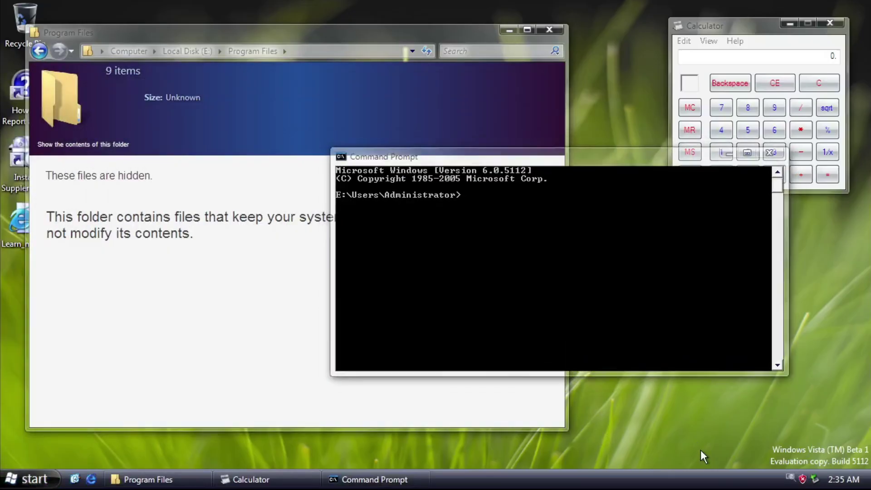
pyautogui.hotkey('alt', 'Tab')
pyautogui.hotkey('alt', 'Tab')
pyautogui.hotkey('alt', 'Tab')
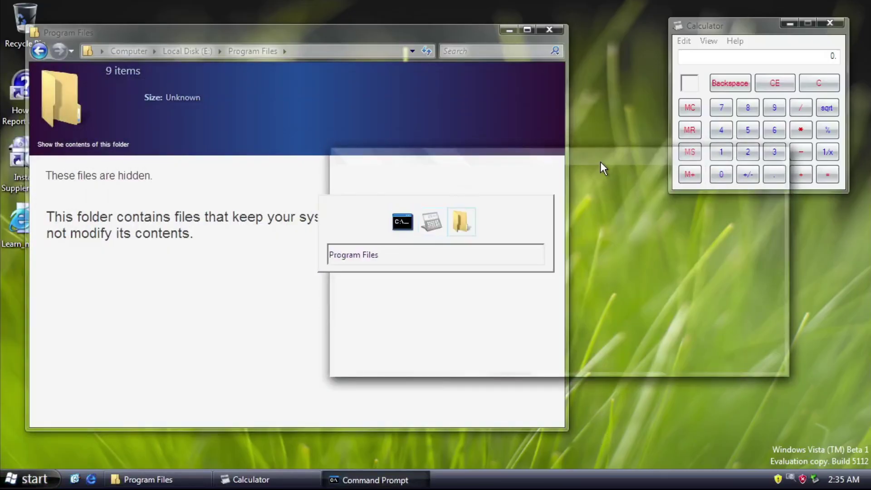
pyautogui.hotkey('alt', 'Tab')
# In Command Prompt, run winsat, then start the winsat d3d assessment and stop it early
pyautogui.hotkey('alt', 'Tab')
pyautogui.hotkey('alt', 'Tab')
pyautogui.hotkey('alt', 'Tab')
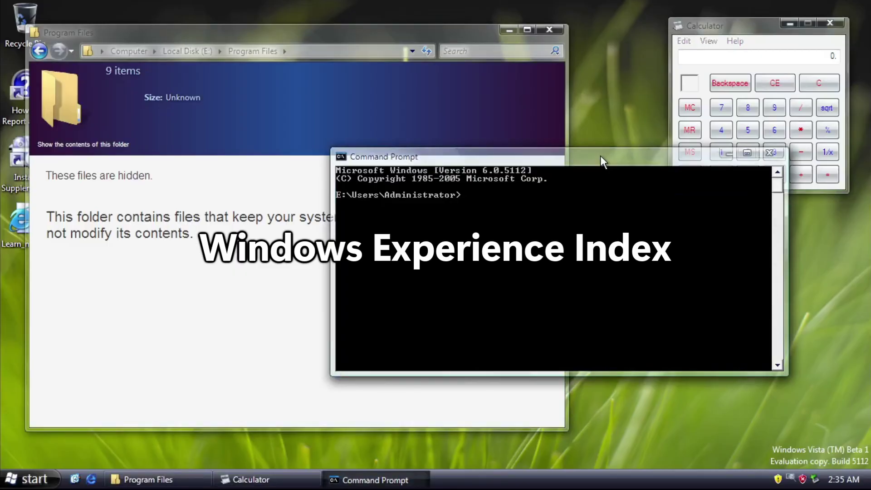
pyautogui.hotkey('alt', 'Tab')
pyautogui.hotkey('alt', 'Tab')
pyautogui.hotkey('alt', 'Tab')
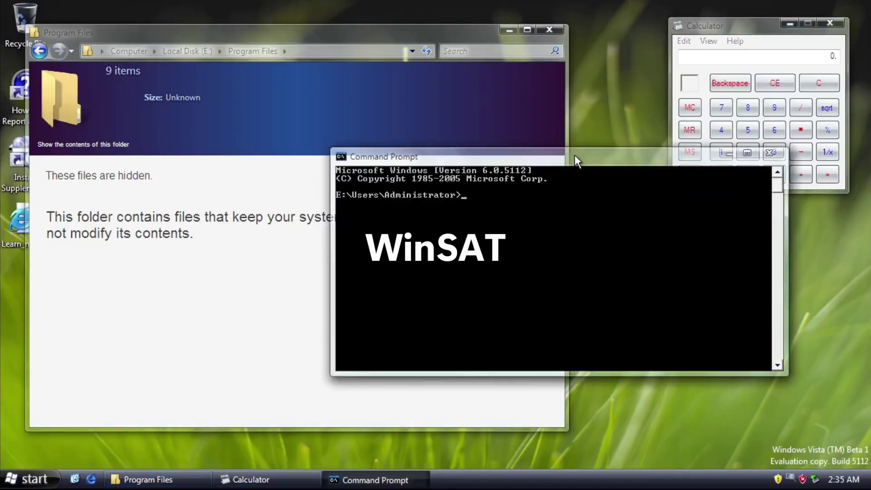
pyautogui.write('winsa')
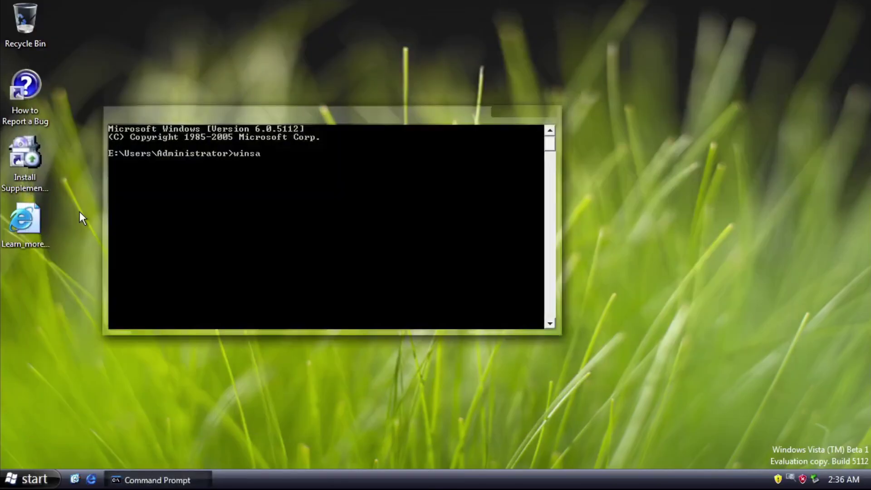
pyautogui.write('t')
pyautogui.press('Return')
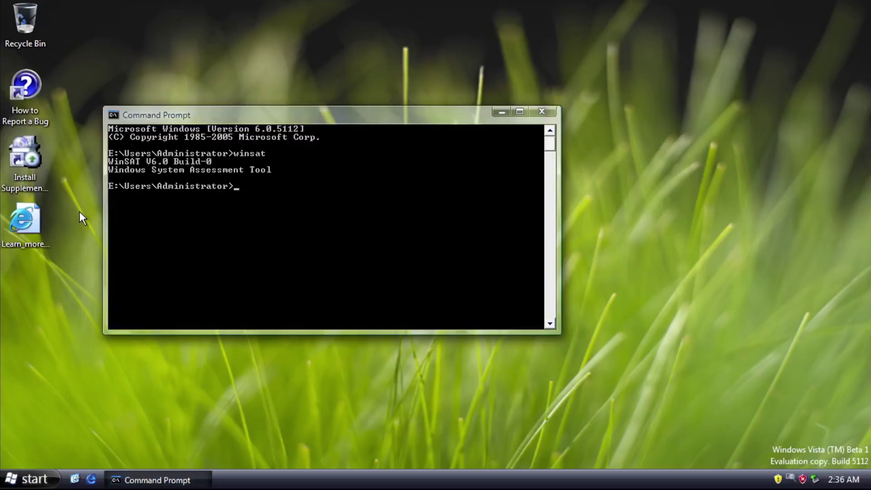
pyautogui.write('winsat d3d')
pyautogui.press('Return')
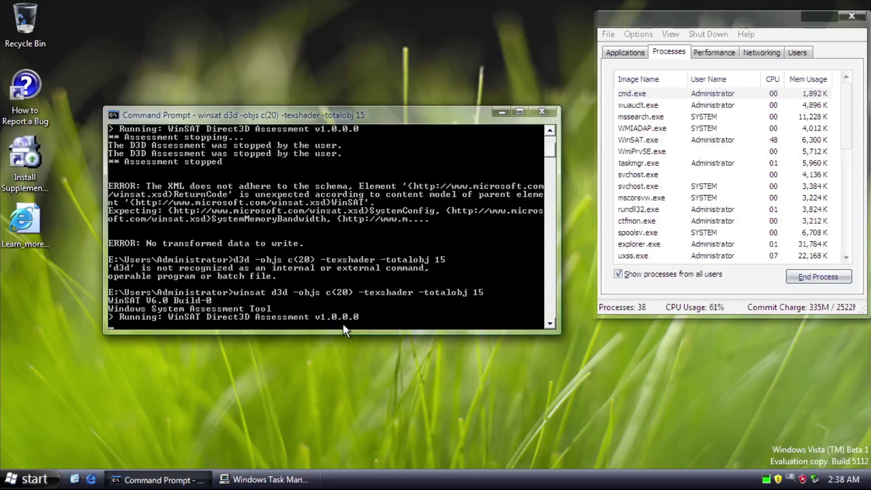
pyautogui.press('Escape')
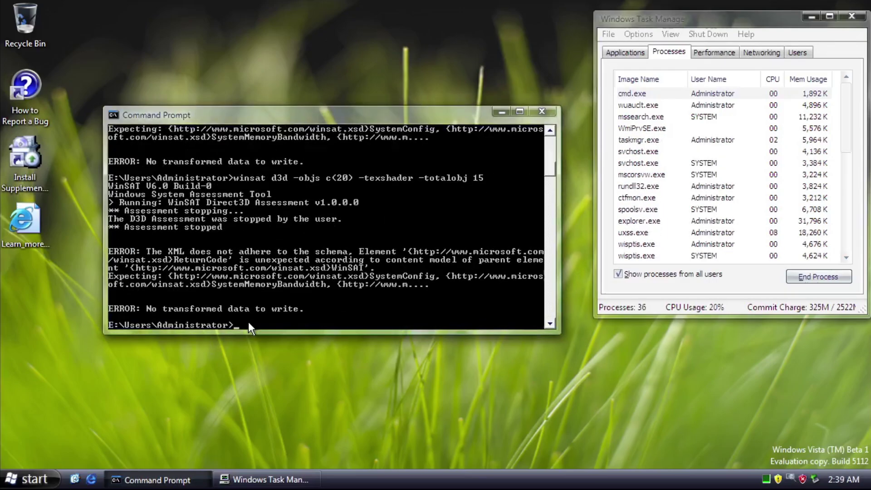
# Run winsat dwm, reporting 24.4079 effective FPS, and move Task Manager out of the way
pyautogui.write('winsat dwm')
pyautogui.press('Return')
pyautogui.click(811, 17)
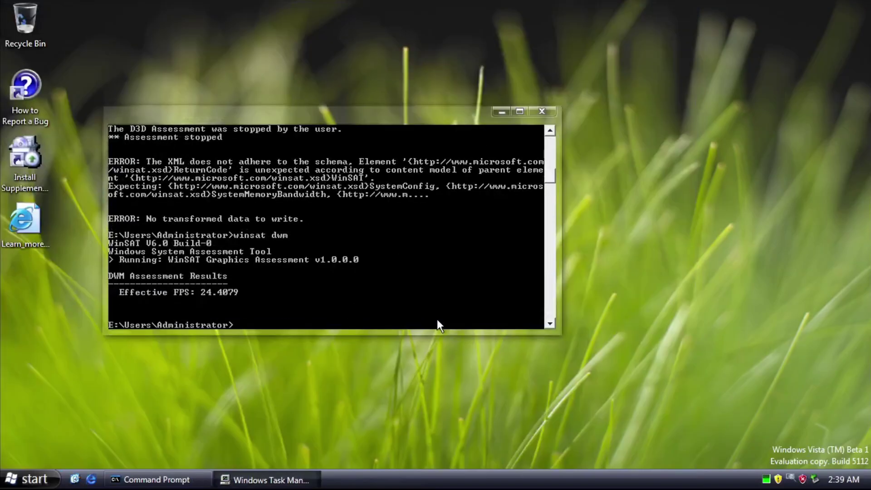
# Run the verbose DWM assessment with -normalw 5 -glassw 3 -time 30 -v
pyautogui.write('winsat dwm -normalw 5 -glassw 3')
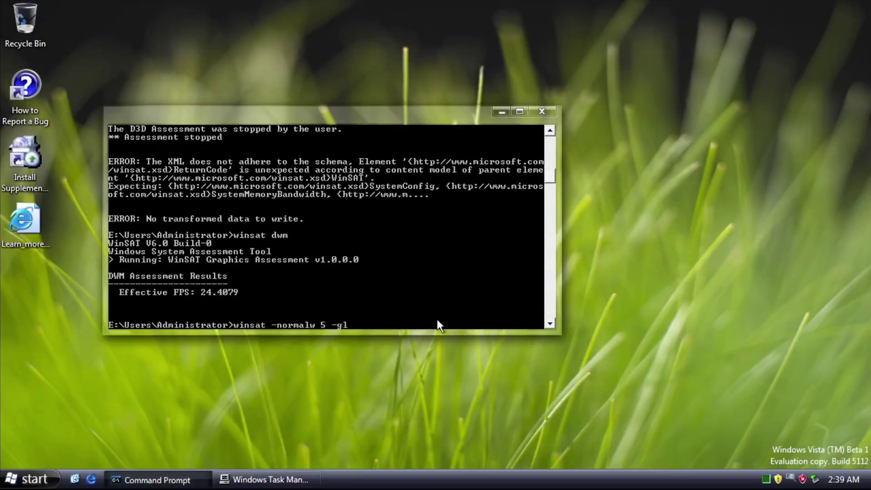
pyautogui.write(' -time 30 -v')
pyautogui.press('Home')
pyautogui.hotkey('ctrl', 'Right')
pyautogui.write('dwm')
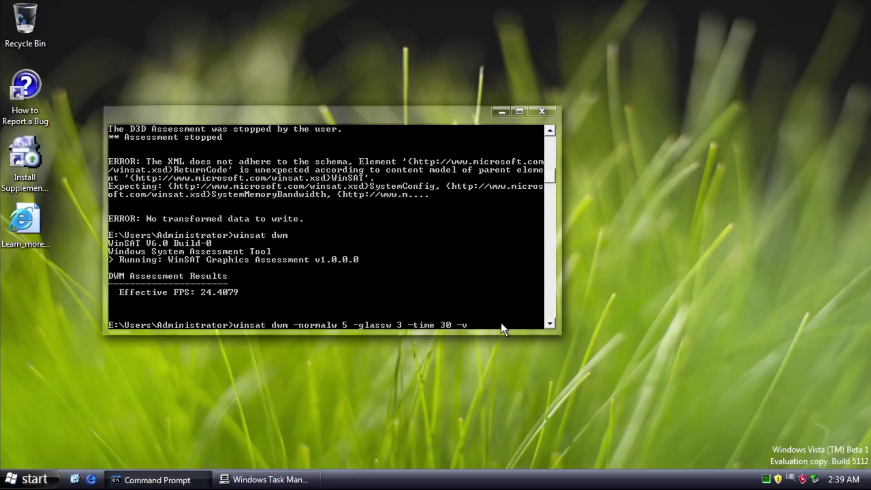
pyautogui.press('Return')
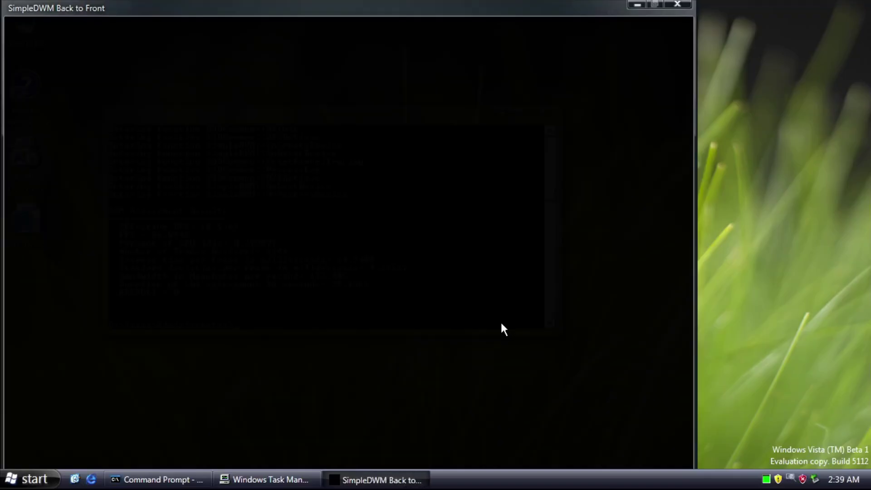
# Run the winsat cpu -compression and winsat cpu -encryption assessments
pyautogui.write('winsat cpu -compression')
pyautogui.press('Return')
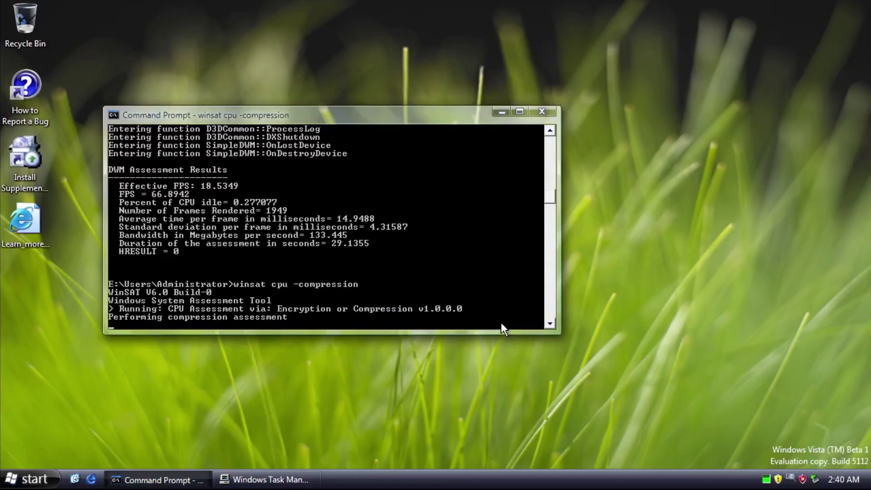
pyautogui.press('Up')
pyautogui.press('BackSpace')
pyautogui.press('BackSpace')
pyautogui.press('BackSpace')
pyautogui.press('BackSpace')
pyautogui.press('BackSpace')
pyautogui.press('BackSpace')
pyautogui.press('BackSpace')
pyautogui.press('BackSpace')
pyautogui.press('BackSpace')
pyautogui.press('BackSpace')
pyautogui.press('BackSpace')
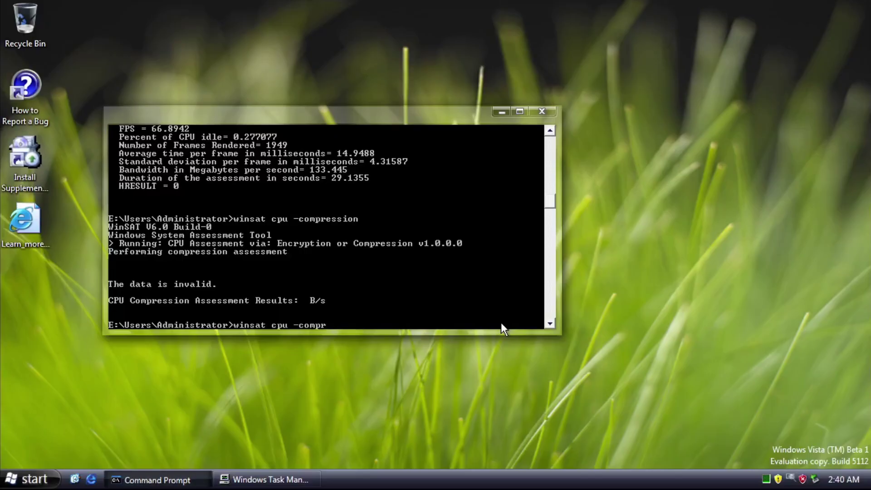
pyautogui.write('encryption')
pyautogui.press('Return')
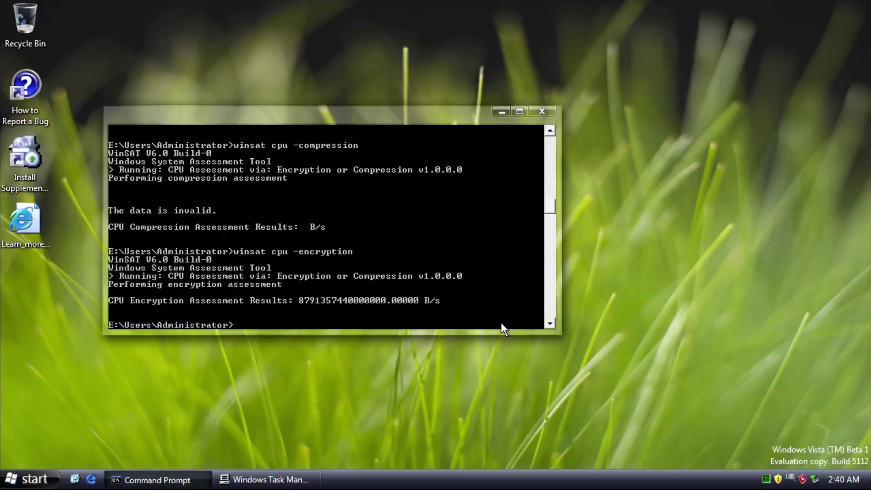
# Run winsat features, then the winsat mem memory bandwidth assessment
pyautogui.write('winsat features')
pyautogui.press('Return')
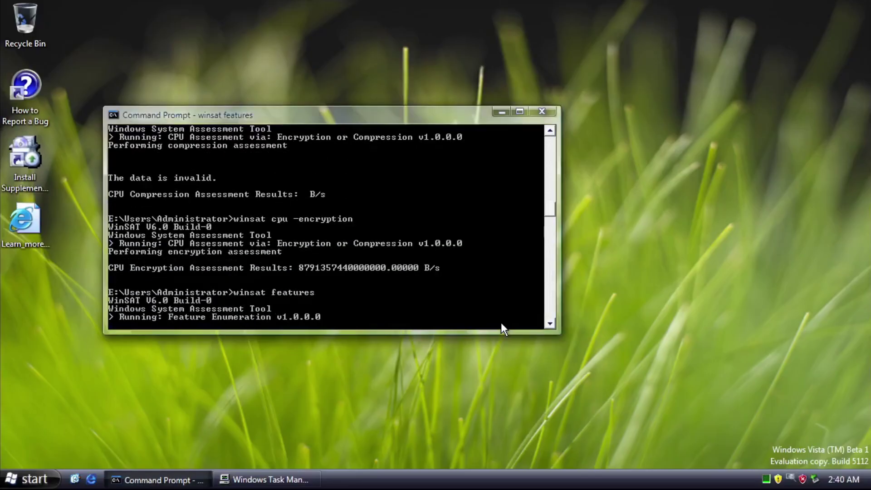
pyautogui.click(549, 130)
pyautogui.moveTo(548, 131); pyautogui.dragTo(549, 130)
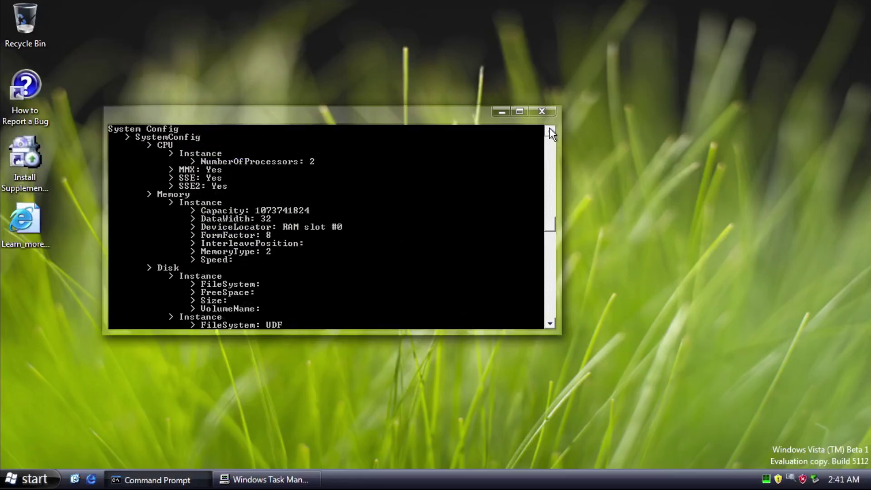
pyautogui.write('winsat mem')
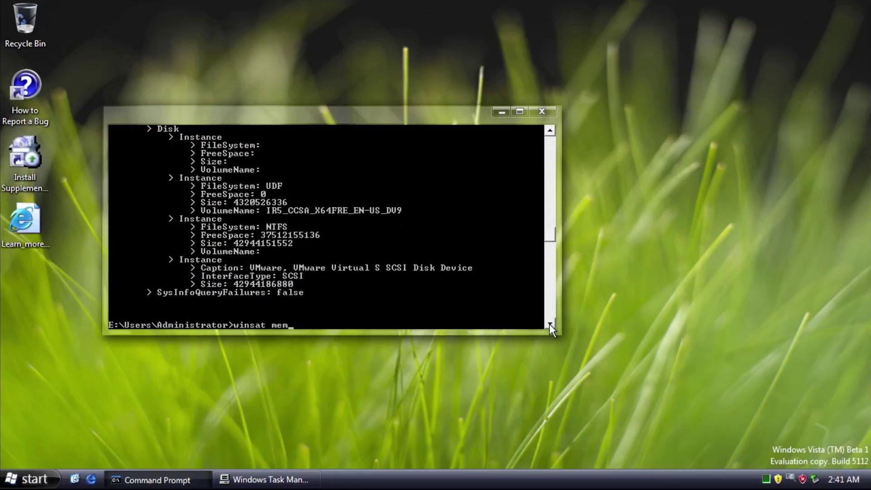
pyautogui.press('Return')
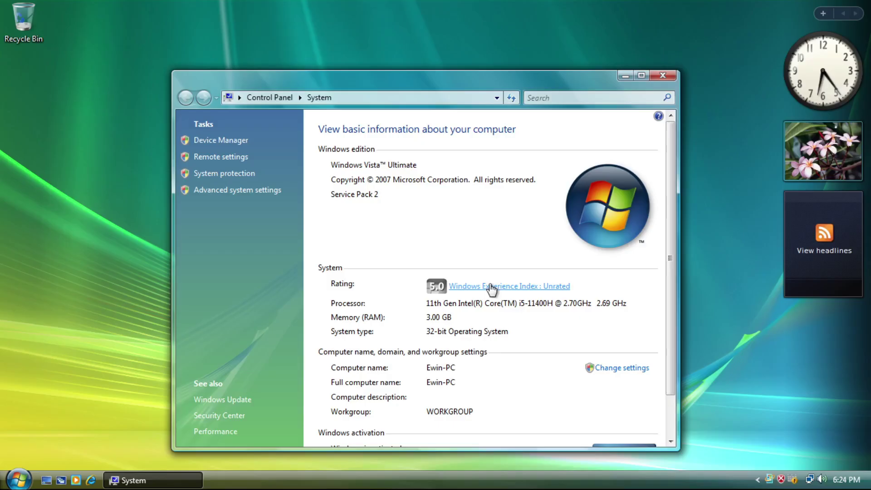
# Refresh the Windows Experience Index rating from its details page, approving administrator rights
pyautogui.click(491, 287)
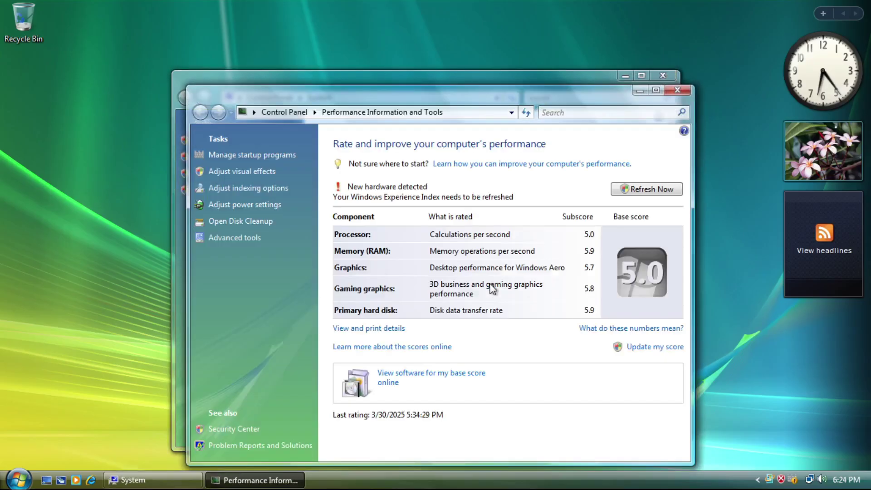
pyautogui.click(647, 189)
pyautogui.click(497, 290)
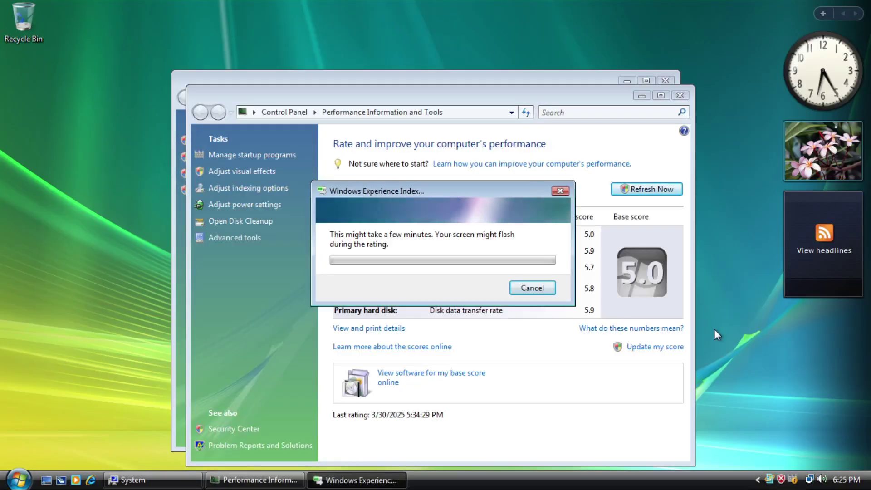